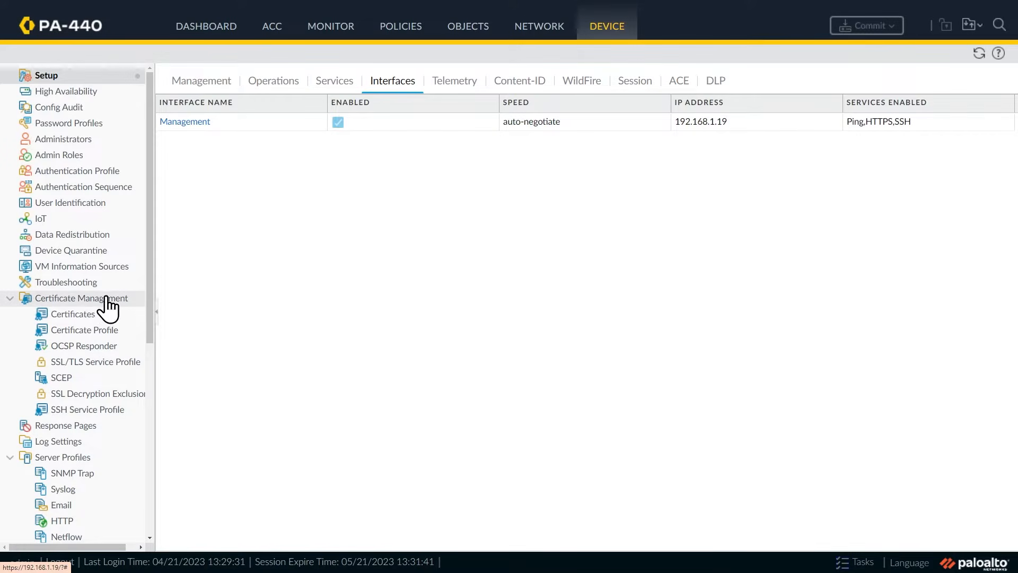
Step: Open the firewall's certificate management and look through the default trusted certificate authorities before returning to the device certificates
click(98, 314)
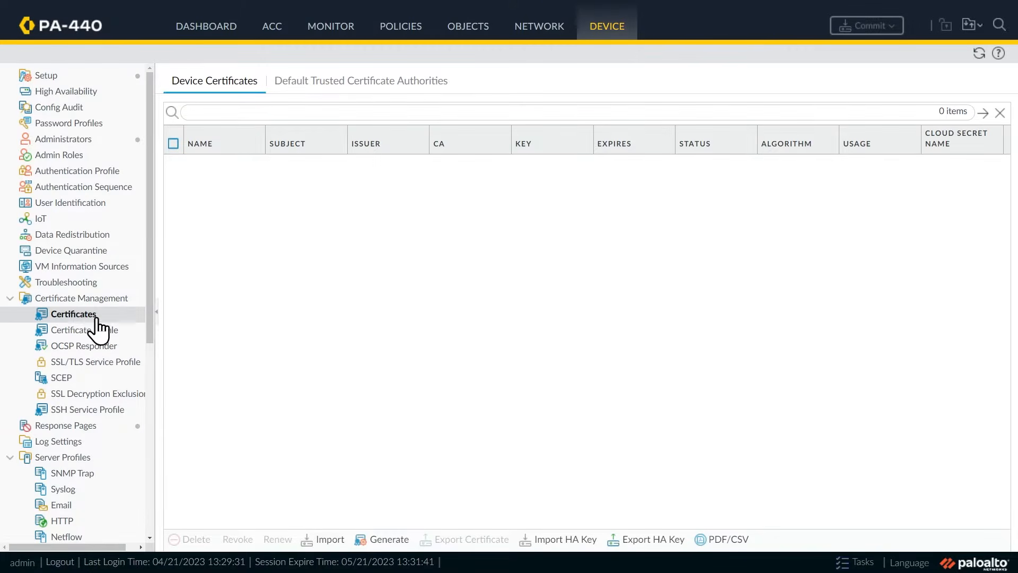
click(356, 88)
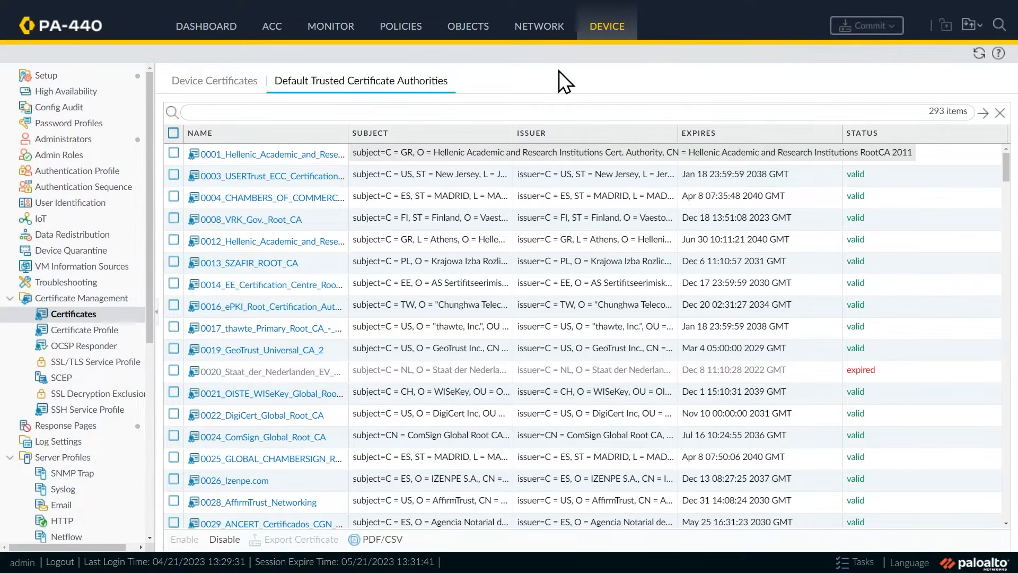
click(217, 85)
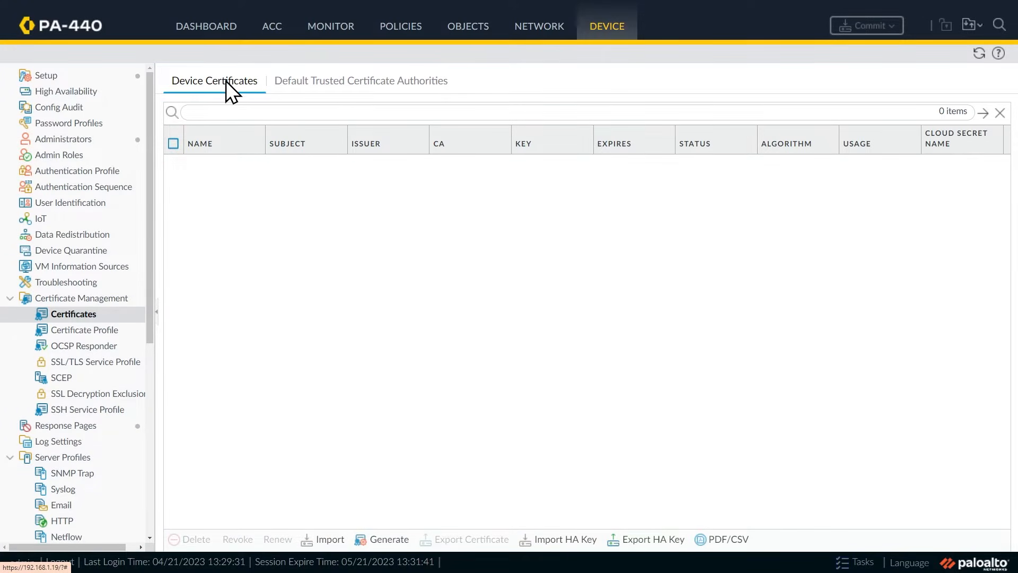
Step: Import the local certificate file WindowsCA.cer as Enterprise_CA in Base64 Encoded Certificate (PEM) format
click(330, 540)
click(679, 182)
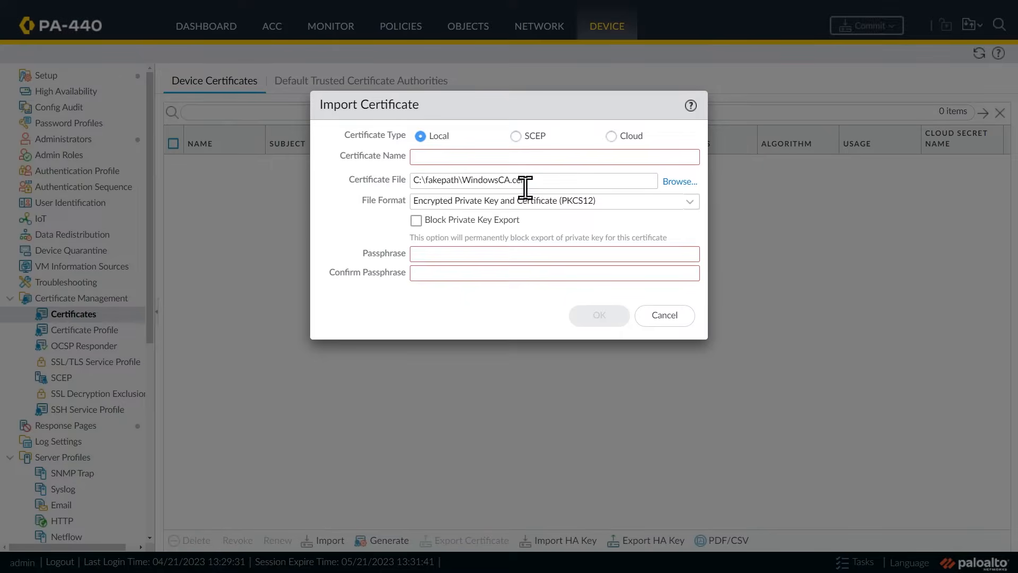
drag(525, 181, 465, 180)
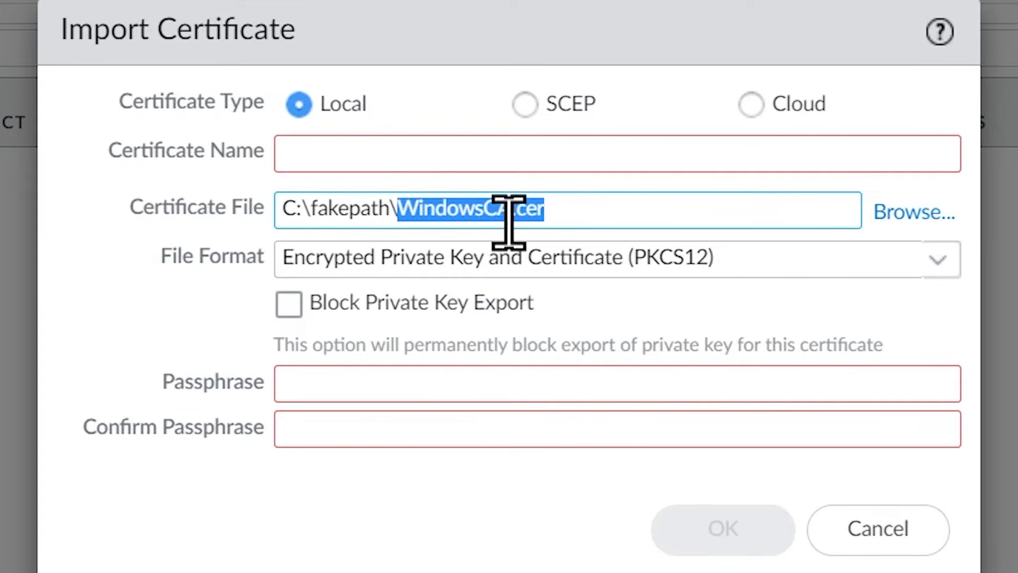
click(777, 150)
text(Enterprise)
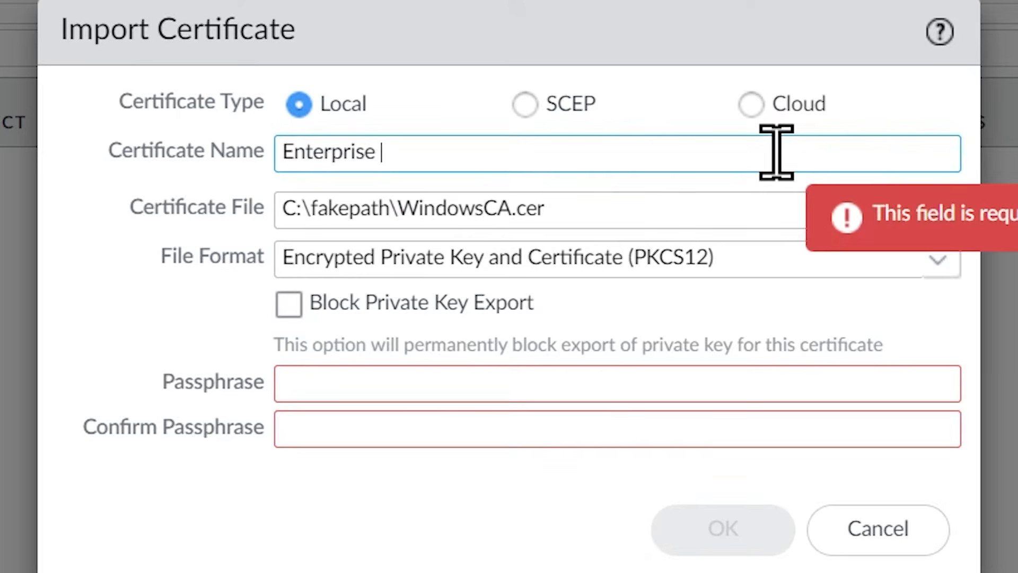
key(BackSpace)
text(_CA)
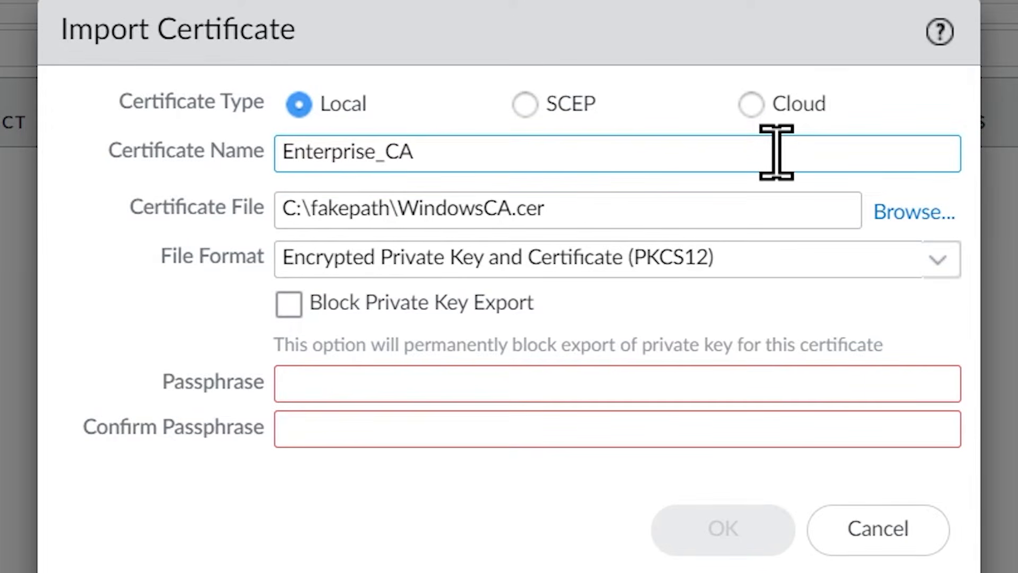
click(927, 266)
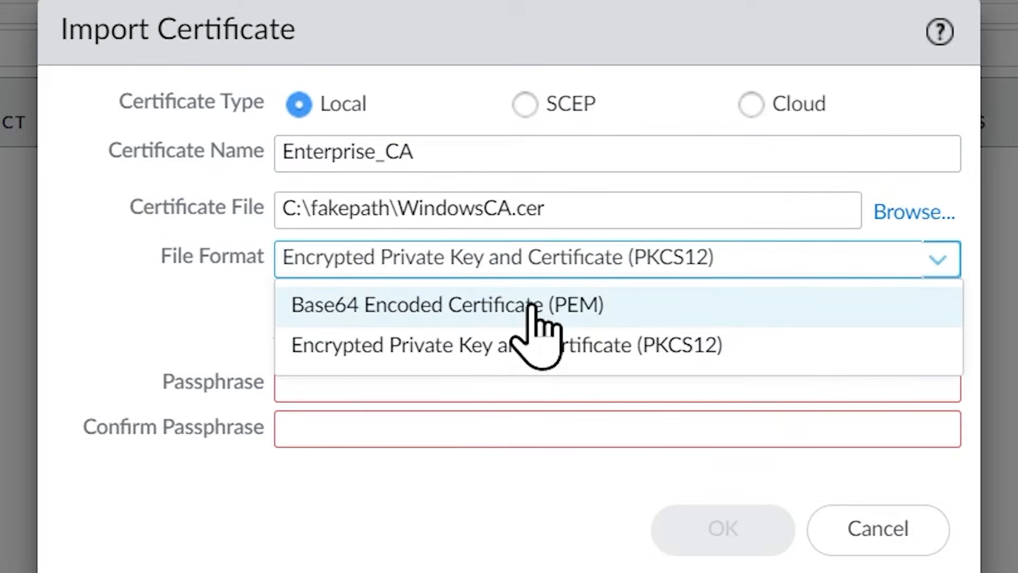
click(533, 312)
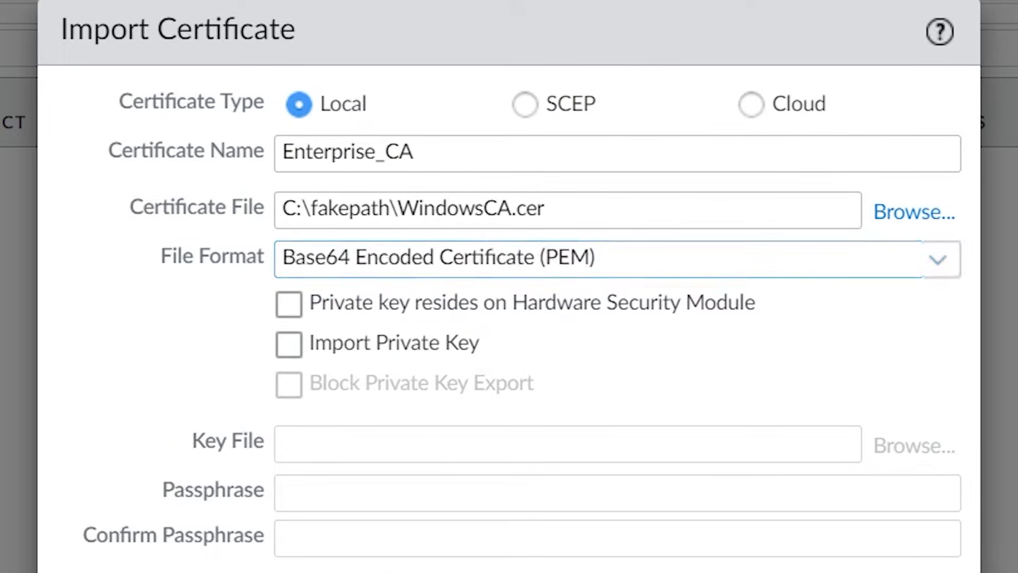
click(598, 361)
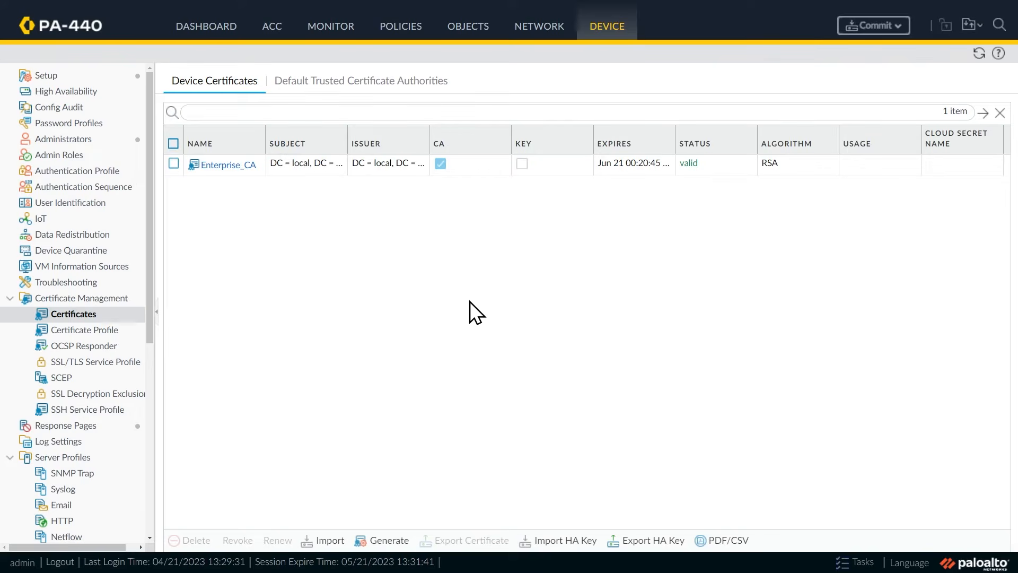
Step: Adjust the certificate list's columns to fit and mark the Enterprise_CA certificate as a Trusted Root CA
click(257, 144)
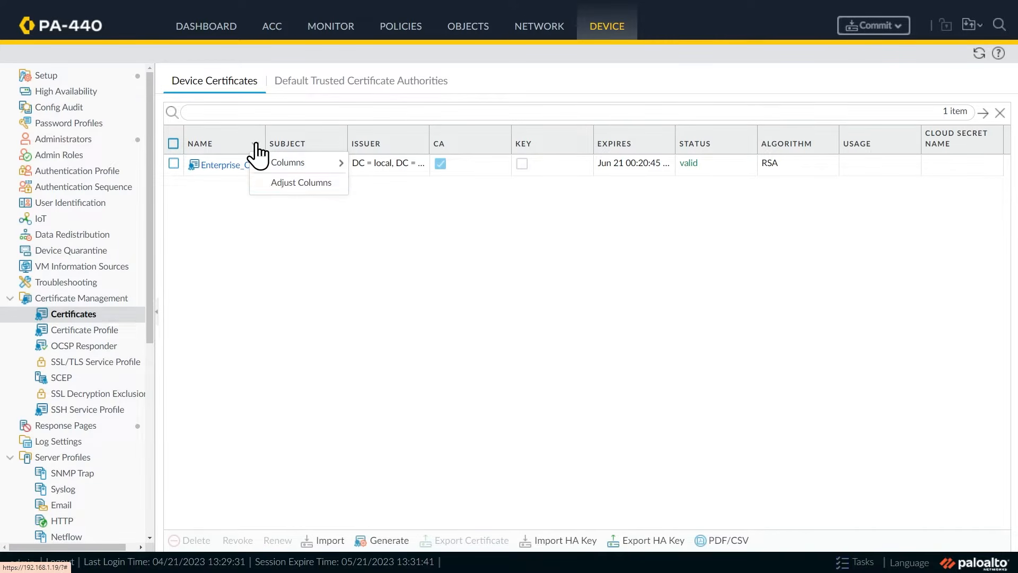
click(282, 184)
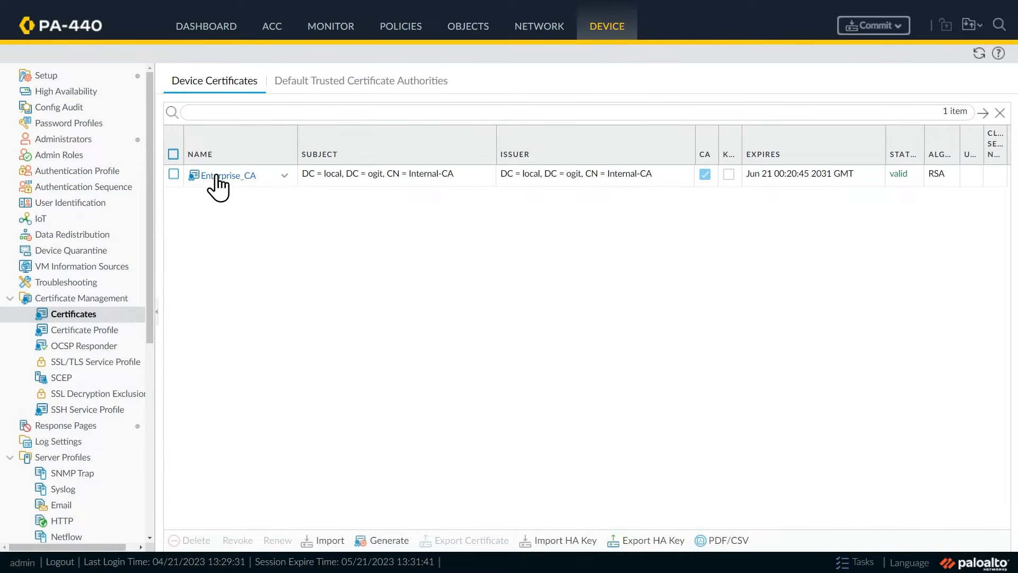
click(235, 178)
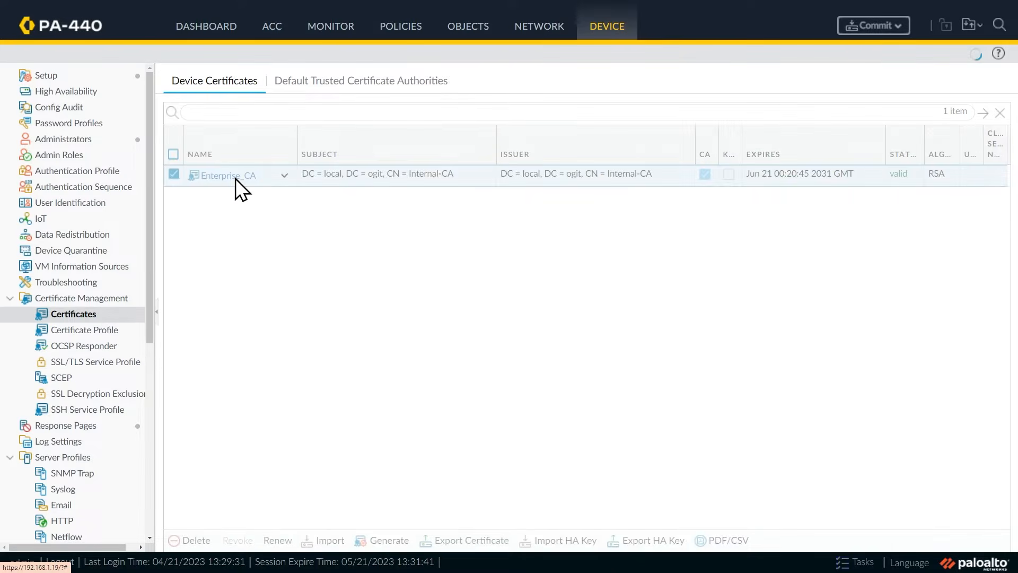
click(372, 302)
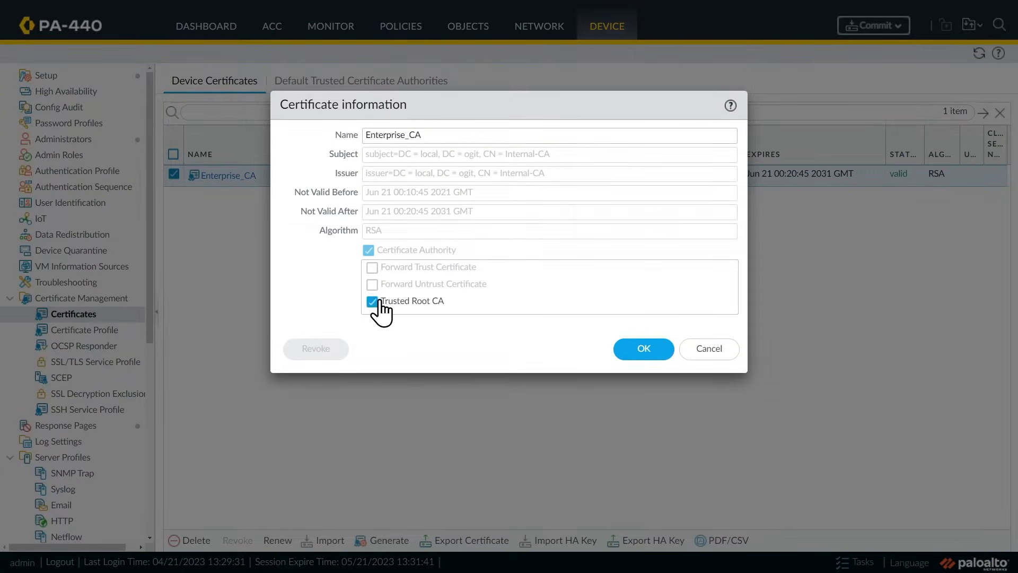
click(639, 350)
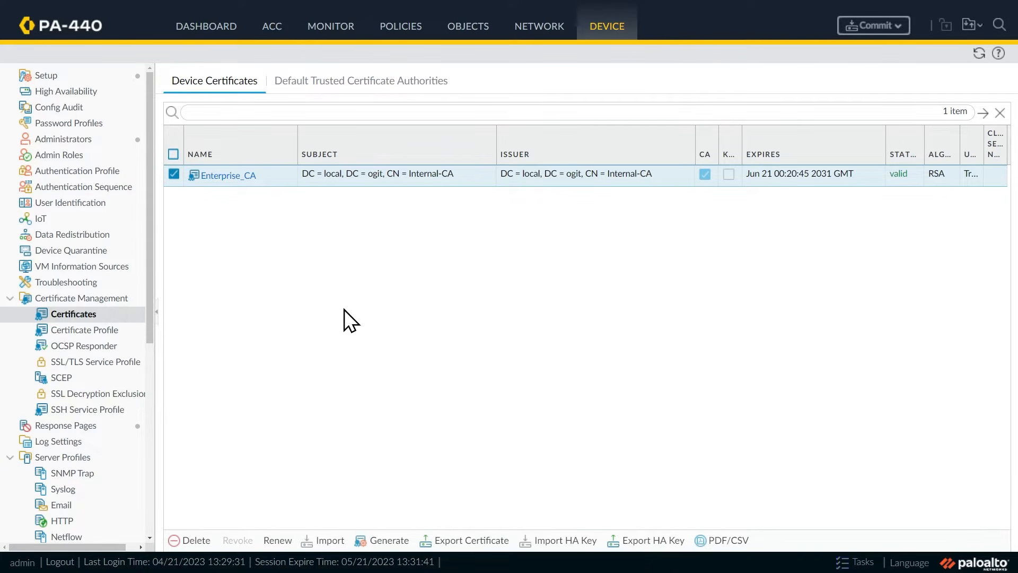
Step: Start a new local certificate with Cert_For_Forward_Proxy as both certificate name and common name, and add a blank certificate attribute row
click(386, 544)
text(Cert_For_Forward_Proxy)
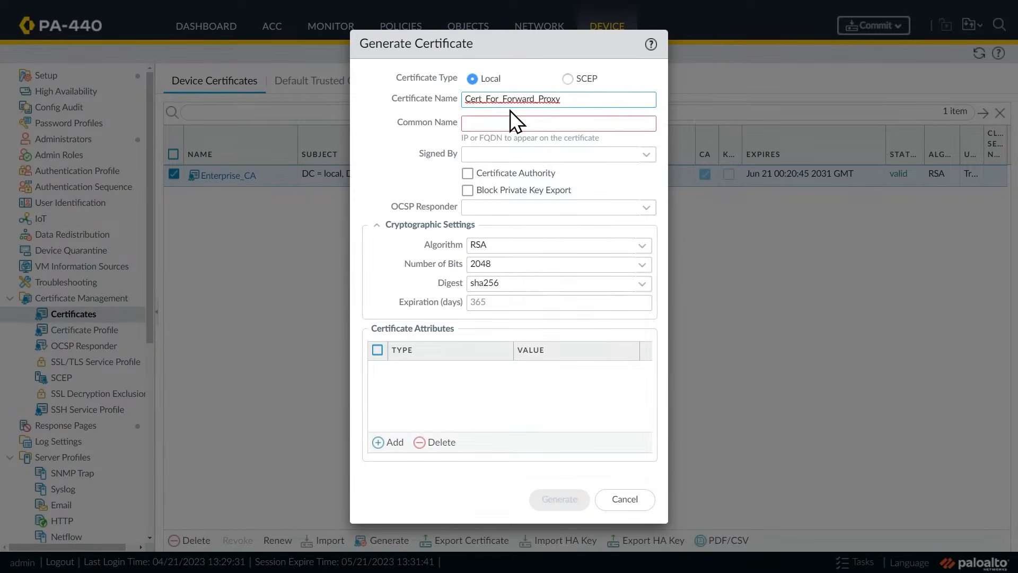
click(500, 123)
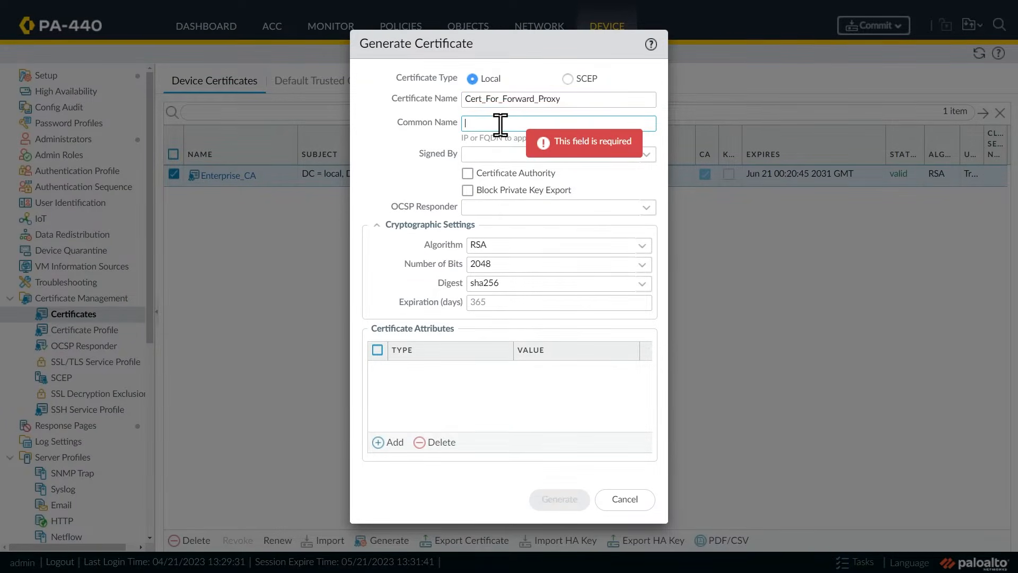
text(Cert_For_Forward_Proxy)
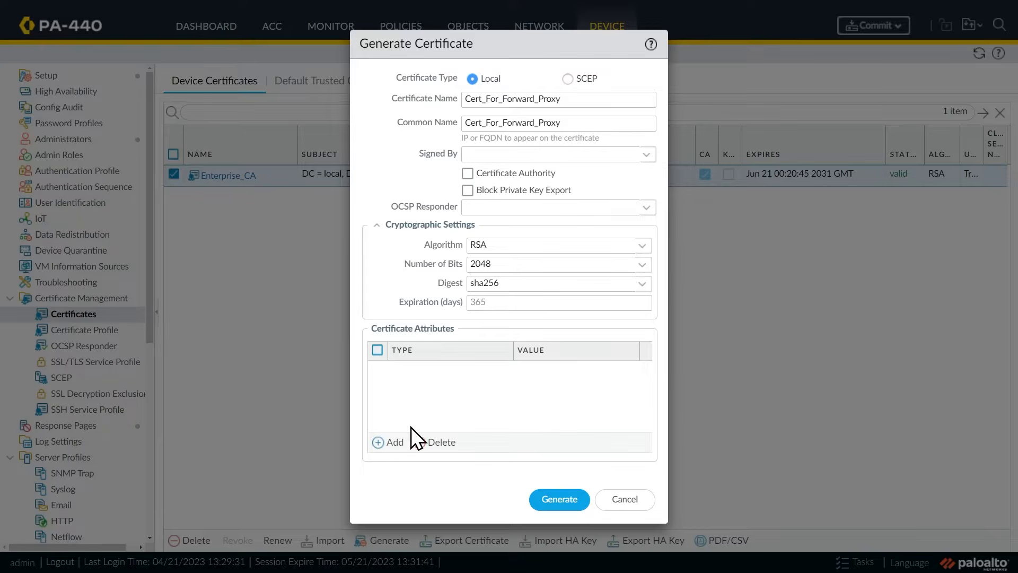
click(389, 443)
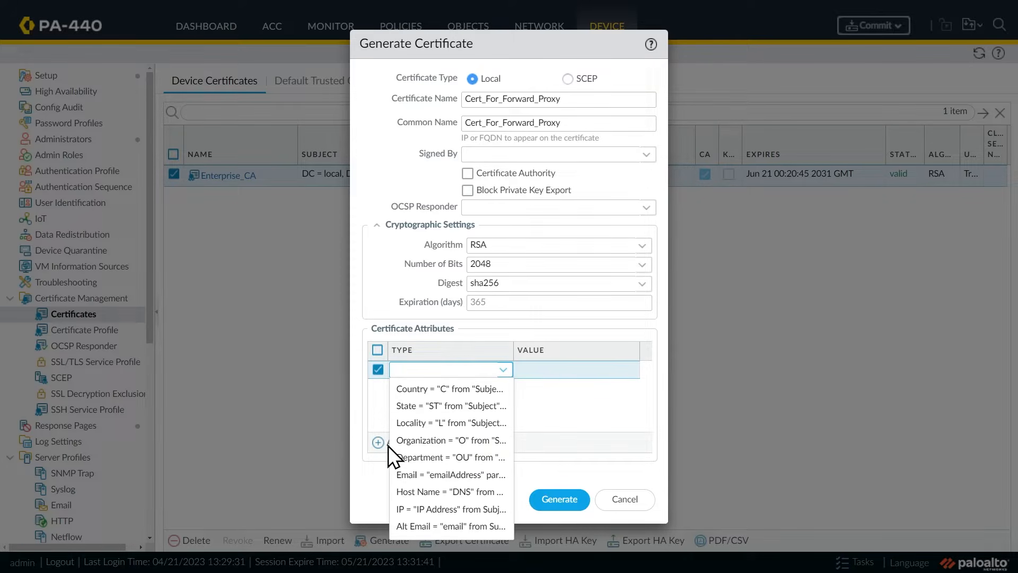
click(411, 167)
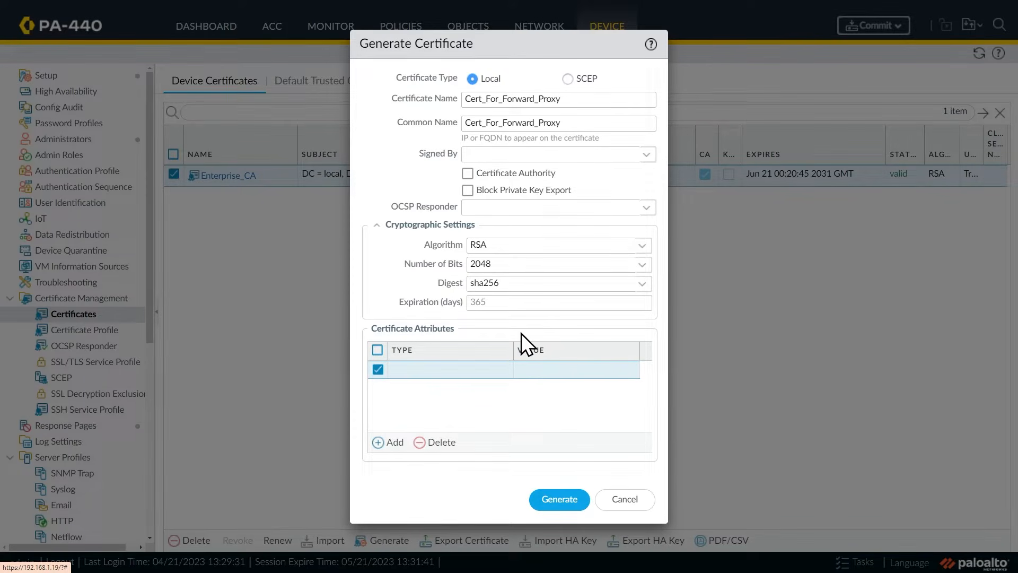
Step: Set the certificate as signed by External Authority (CSR), with the Certificate Authority option off, and generate it
click(646, 154)
click(521, 177)
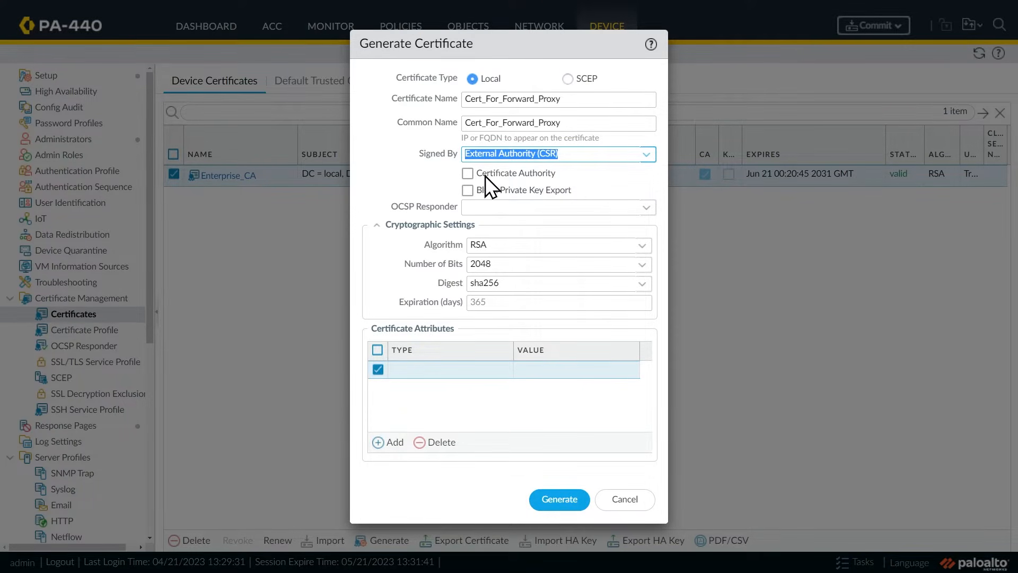
click(467, 174)
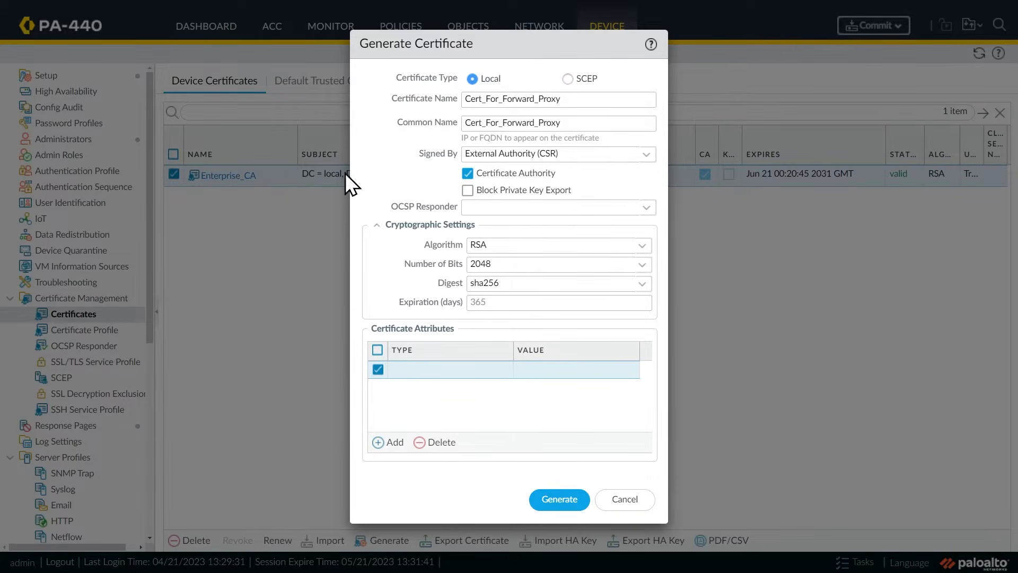
click(467, 173)
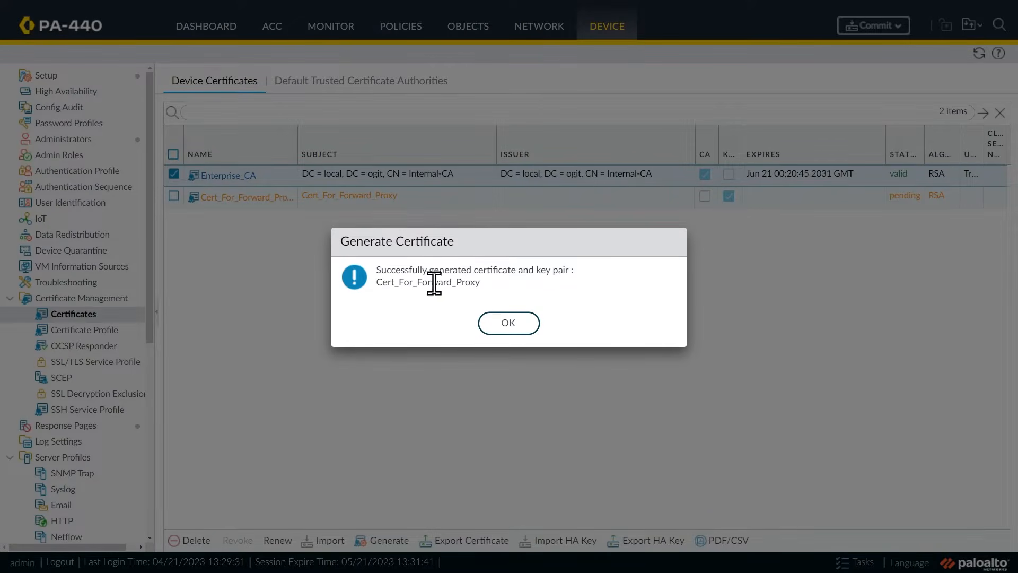
click(515, 324)
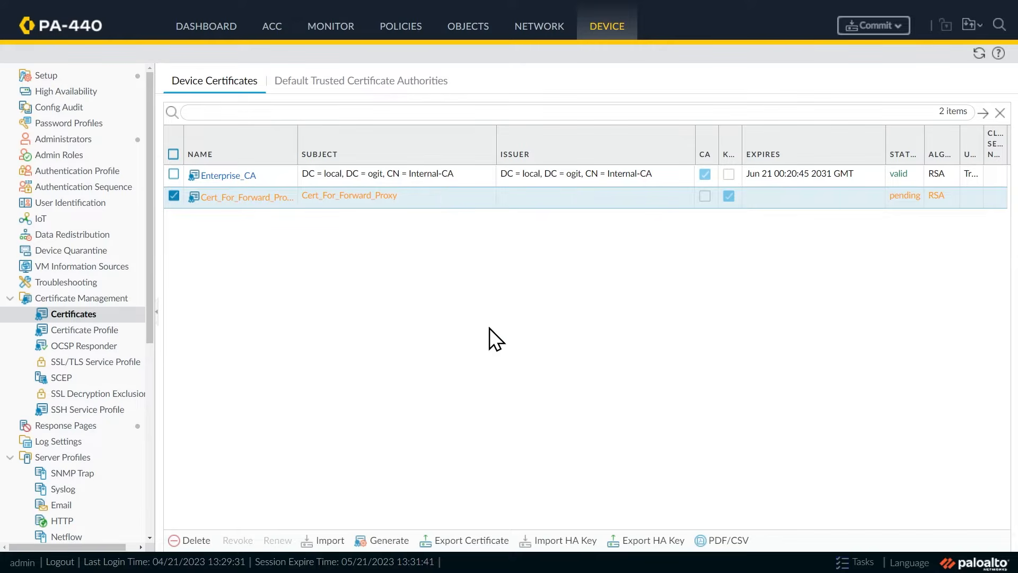
Step: Export the Cert_For_Forward_Proxy signing request, open the downloaded CSR file and copy its entire text
click(470, 541)
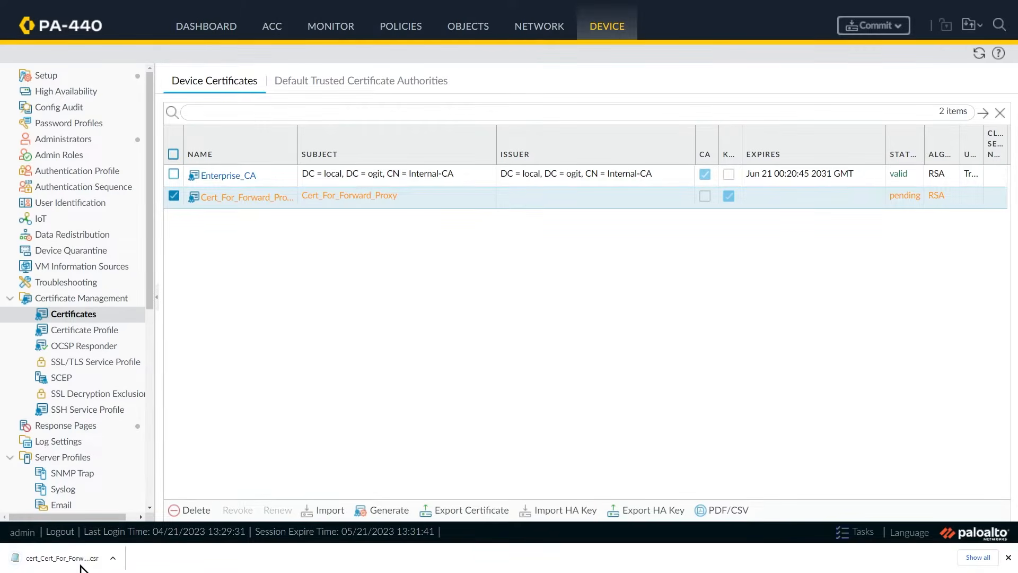
click(79, 566)
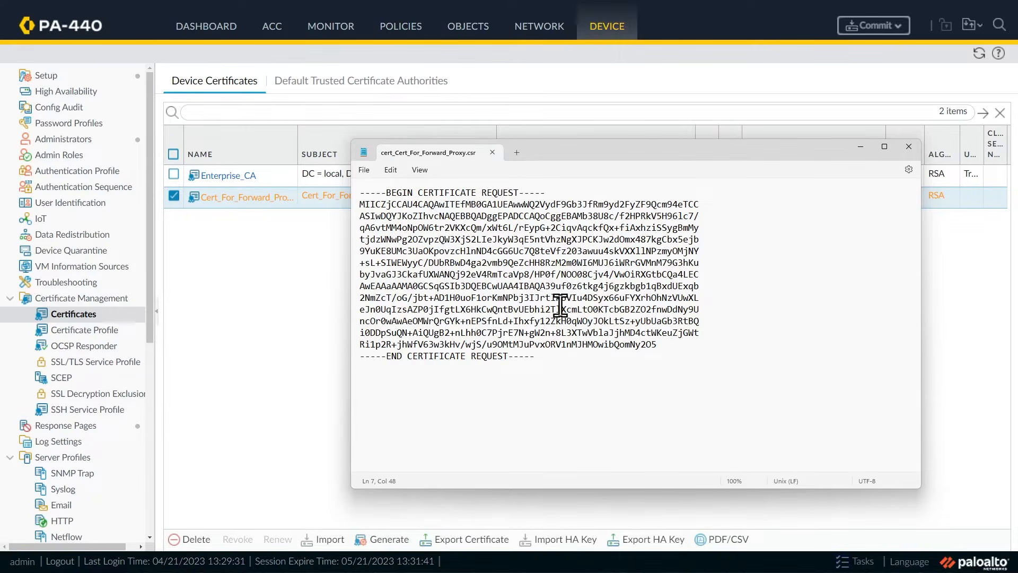
key(ctrl+a)
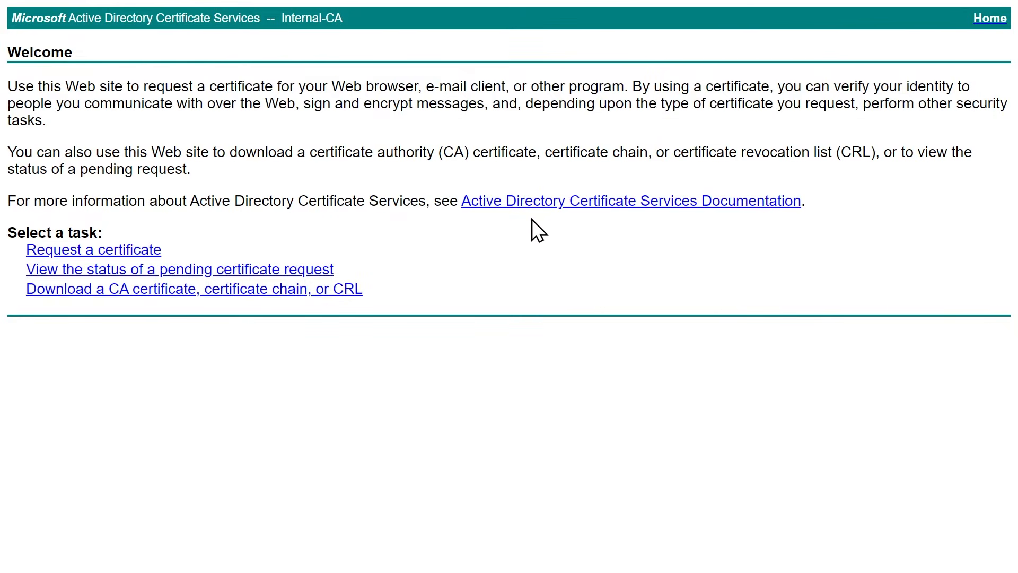
Step: In Active Directory Certificate Services, submit an advanced base-64 request with the copied CSR text and the Subordinate Certification Authority template
click(113, 249)
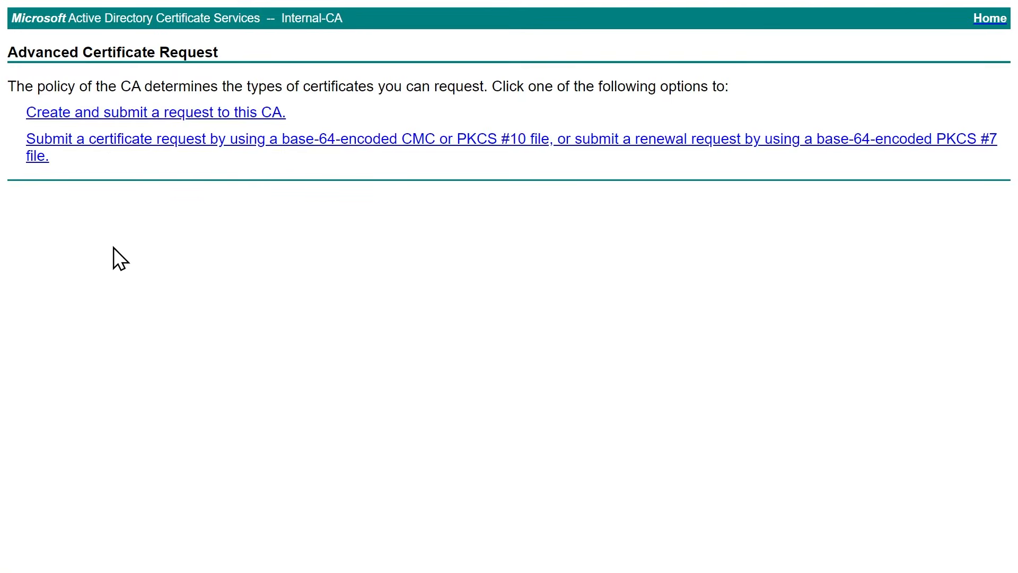
click(142, 153)
right_click(173, 170)
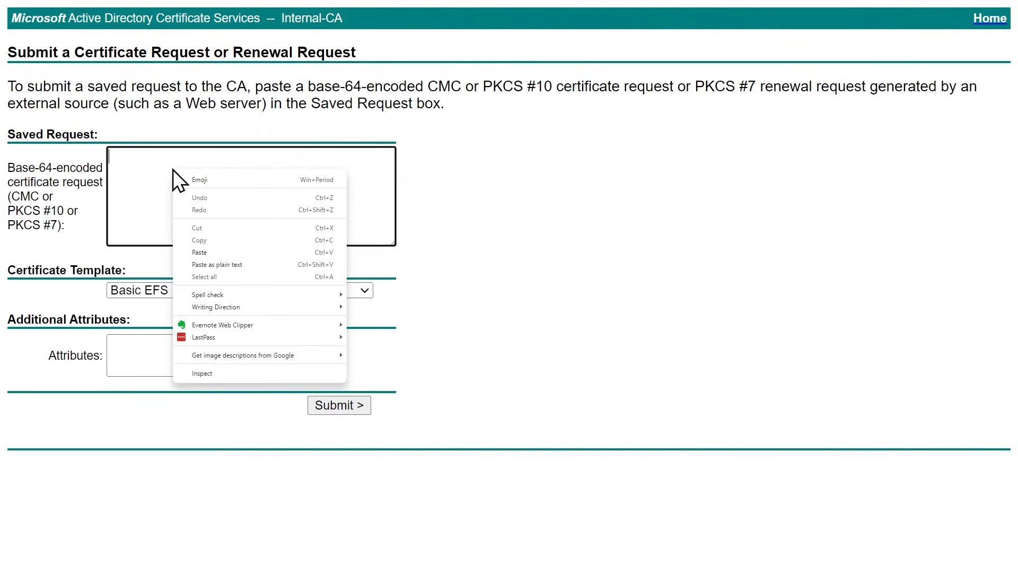
click(199, 252)
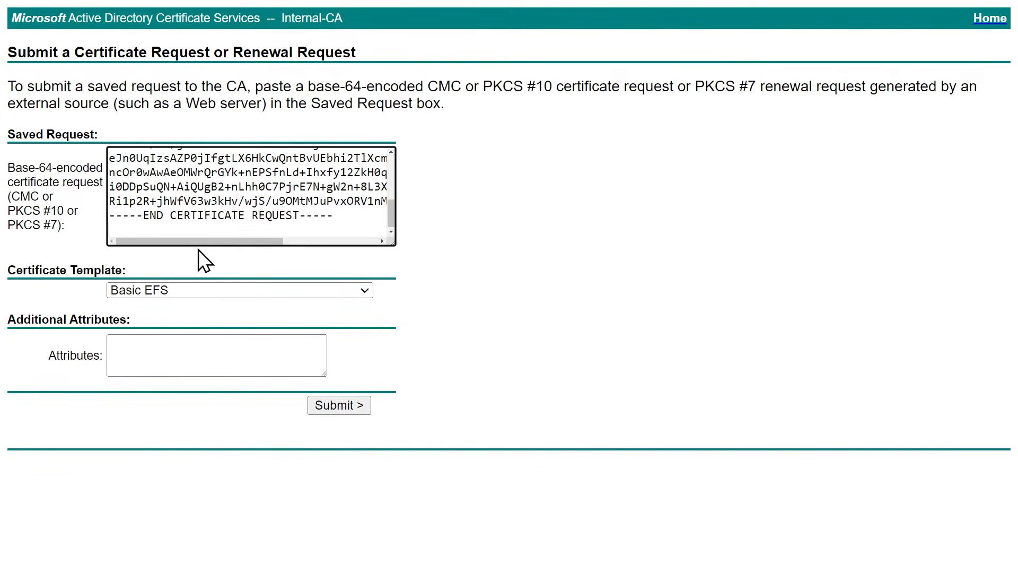
click(366, 290)
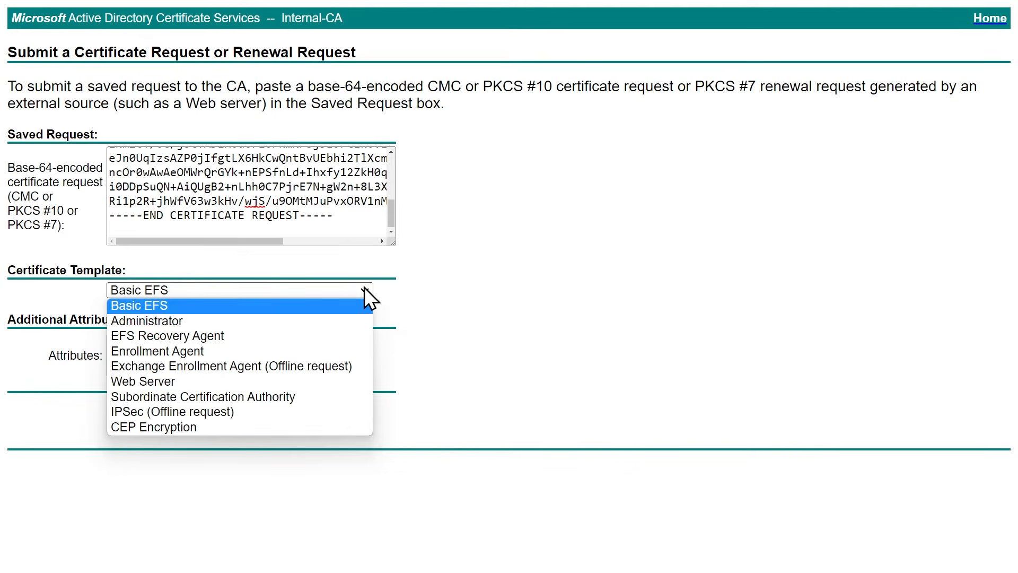
click(273, 396)
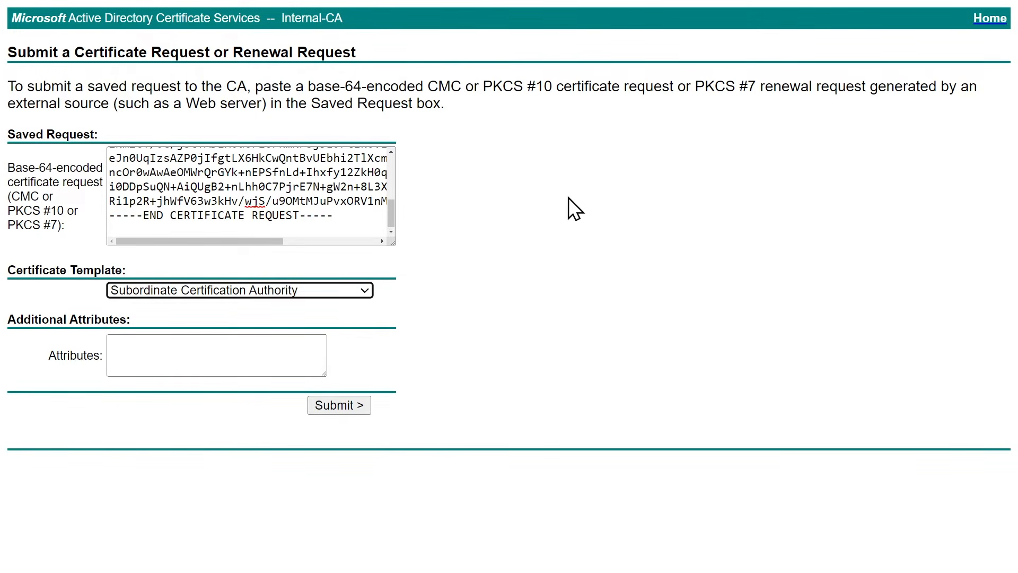
click(343, 404)
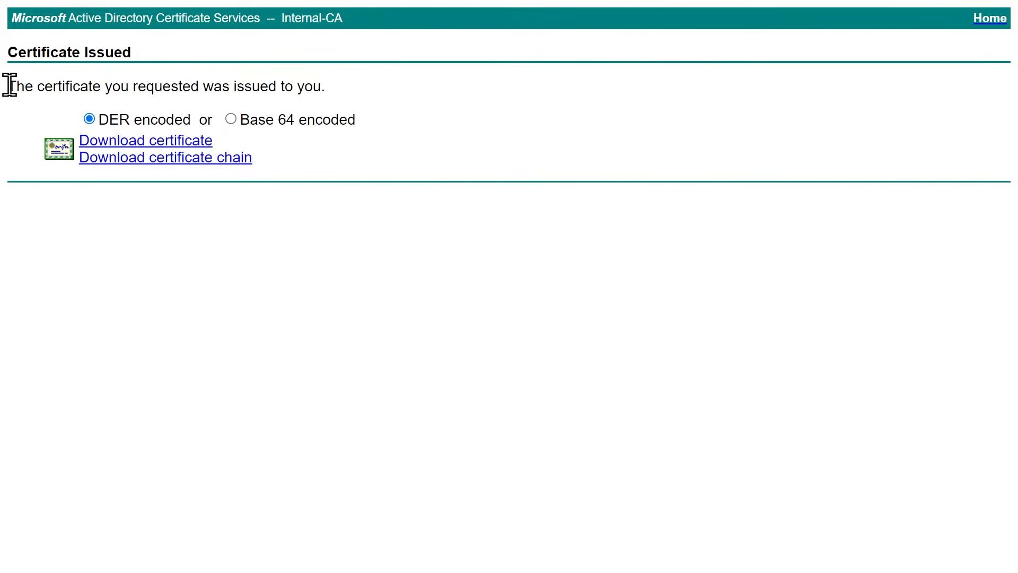
Step: Download the issued certificate in Base 64 encoded format
drag(9, 86, 342, 90)
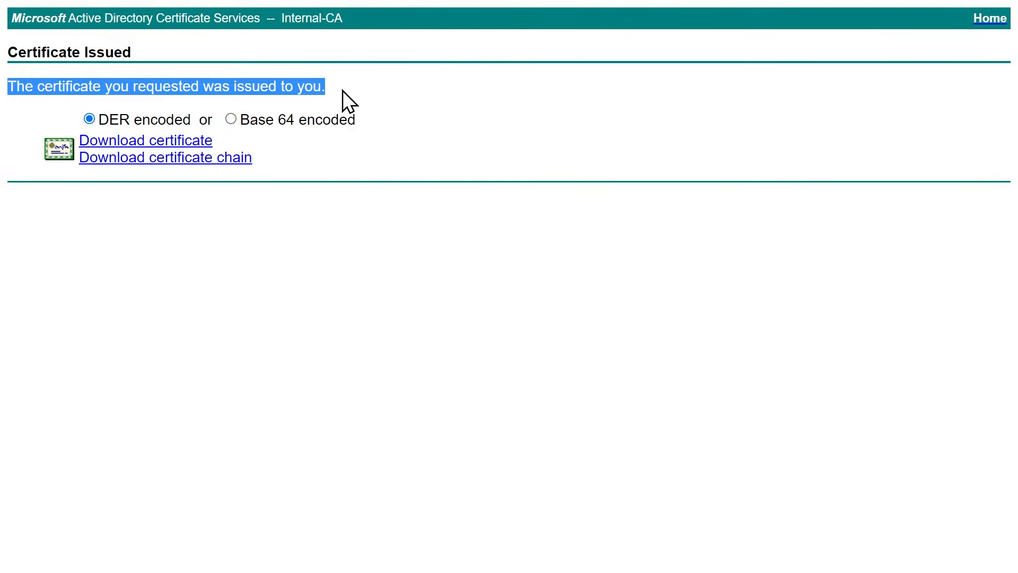
click(232, 119)
click(181, 145)
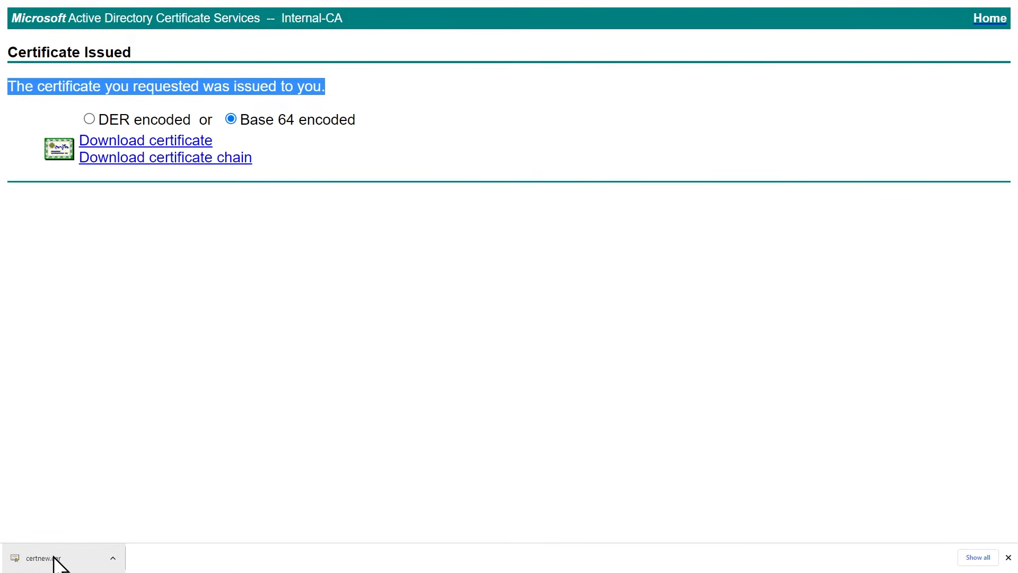
Step: Switch to the firewall's device certificates and copy the exact name of the pending Cert_For_Forward_Proxy certificate without changing it
click(323, 431)
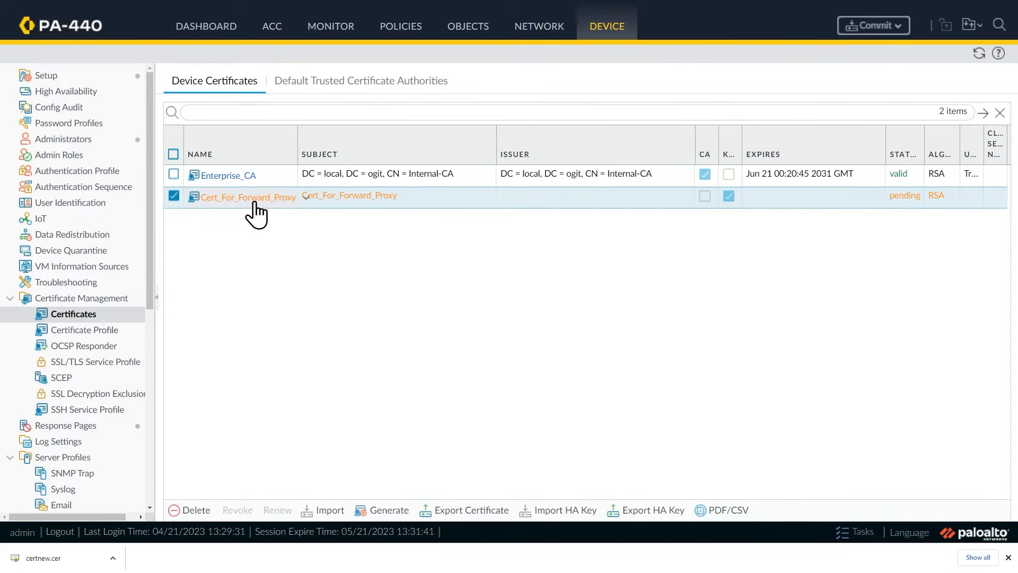
click(246, 200)
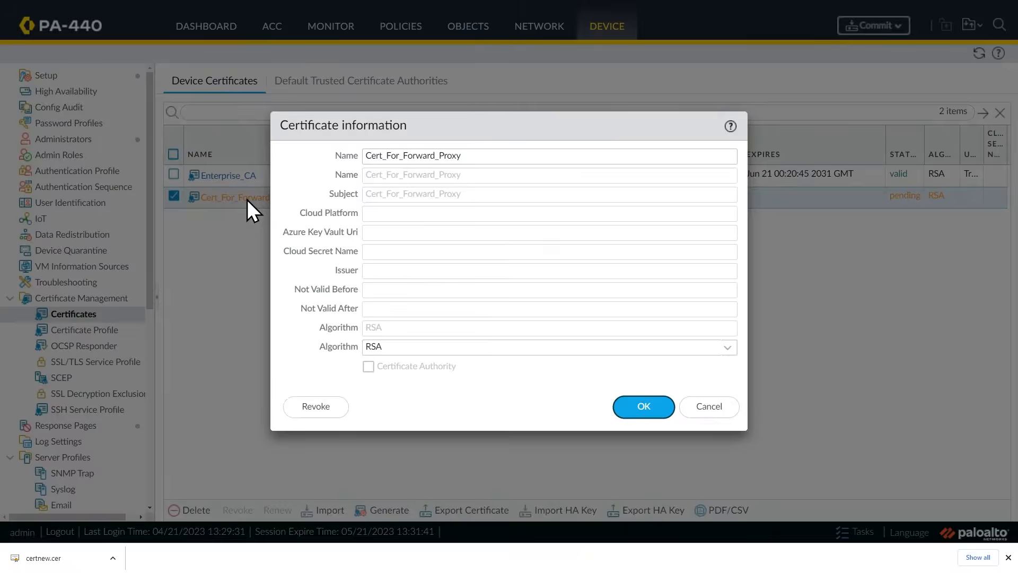
double_click(408, 154)
key(ctrl+c)
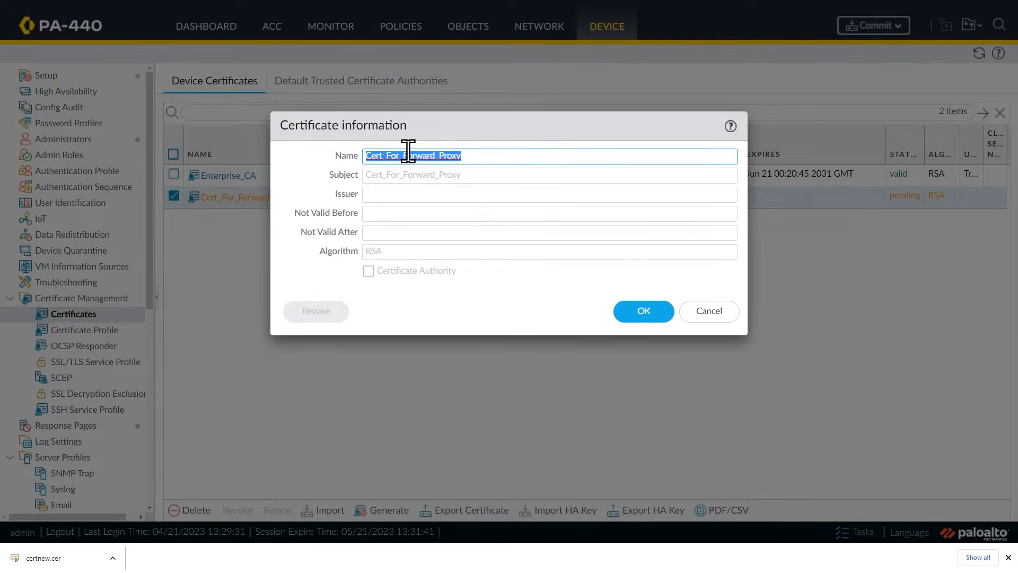
right_click(441, 158)
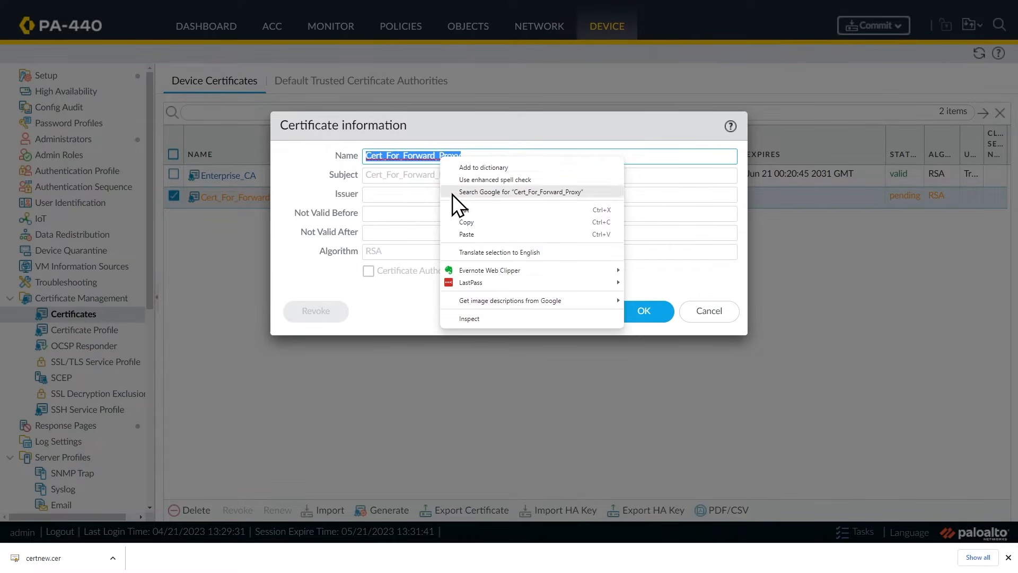
click(467, 222)
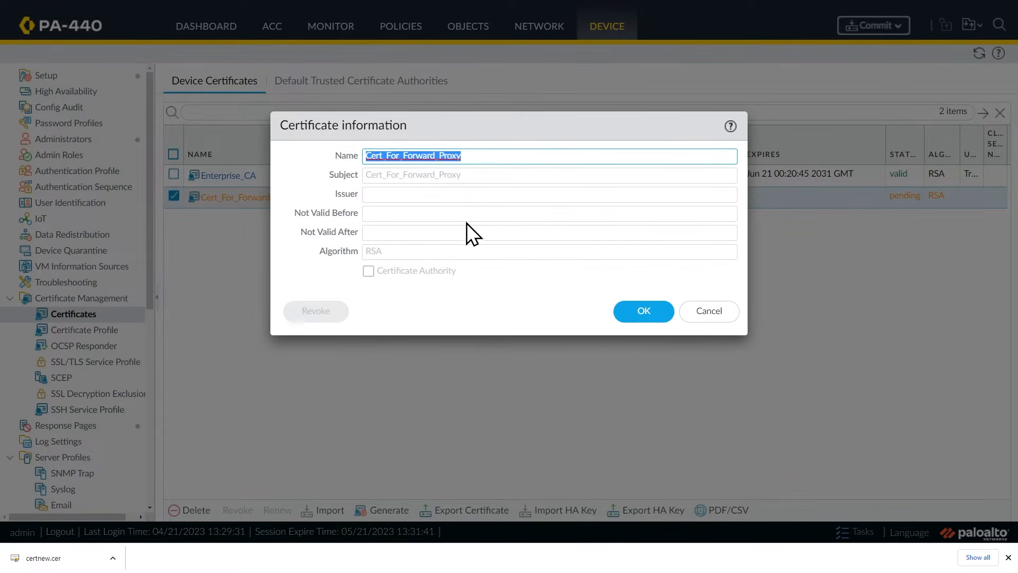
click(713, 314)
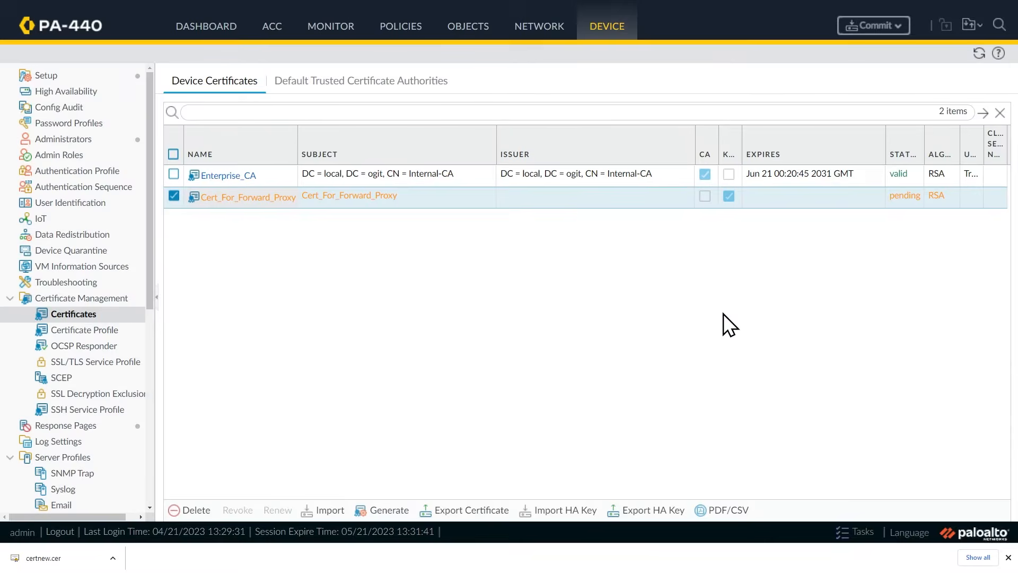
Step: Import certnew.cer as a local Base64 Encoded Certificate (PEM) under the name Cert_For_Forward_Proxy
click(331, 512)
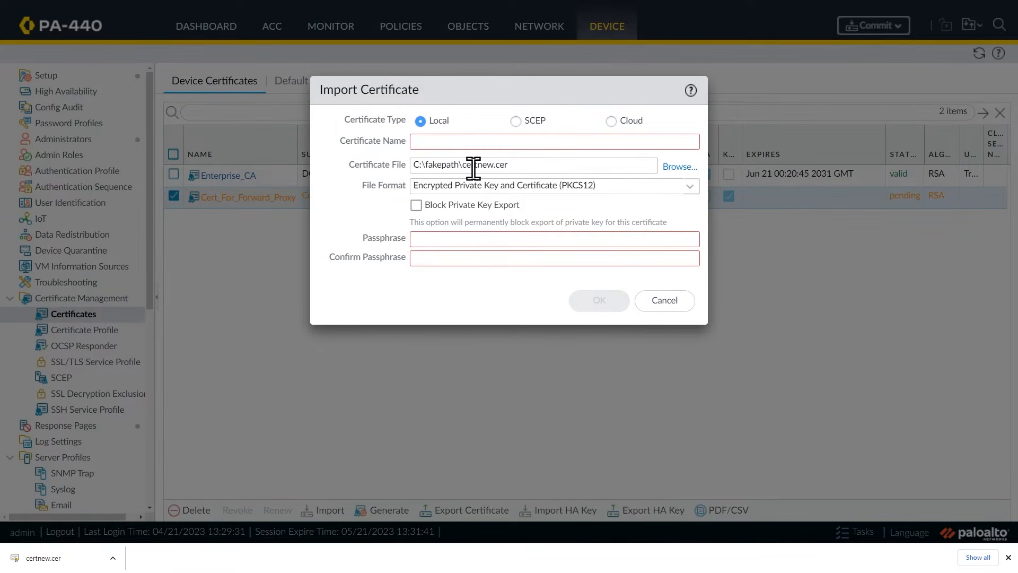
drag(462, 165, 514, 165)
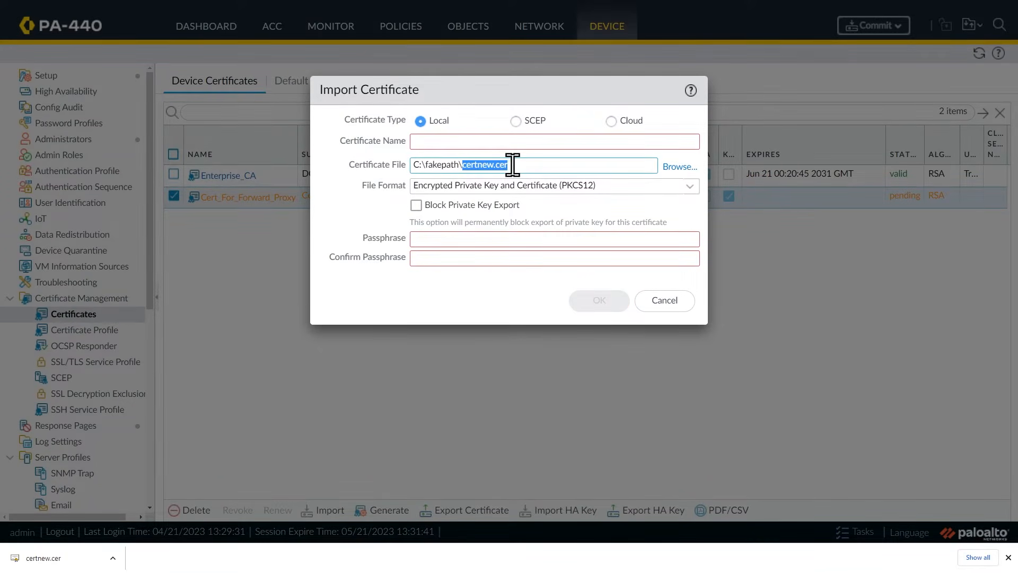
click(691, 189)
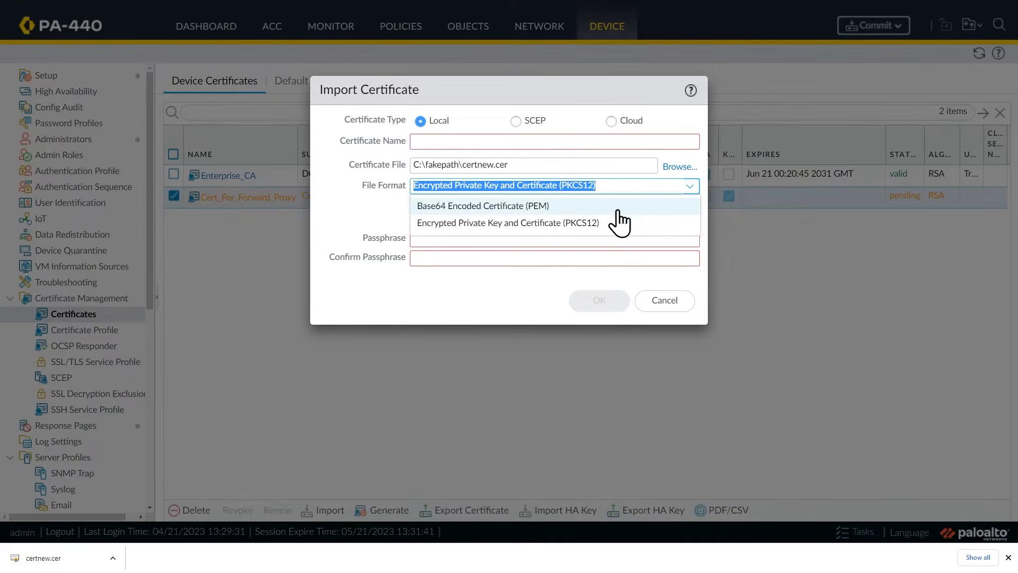
click(528, 207)
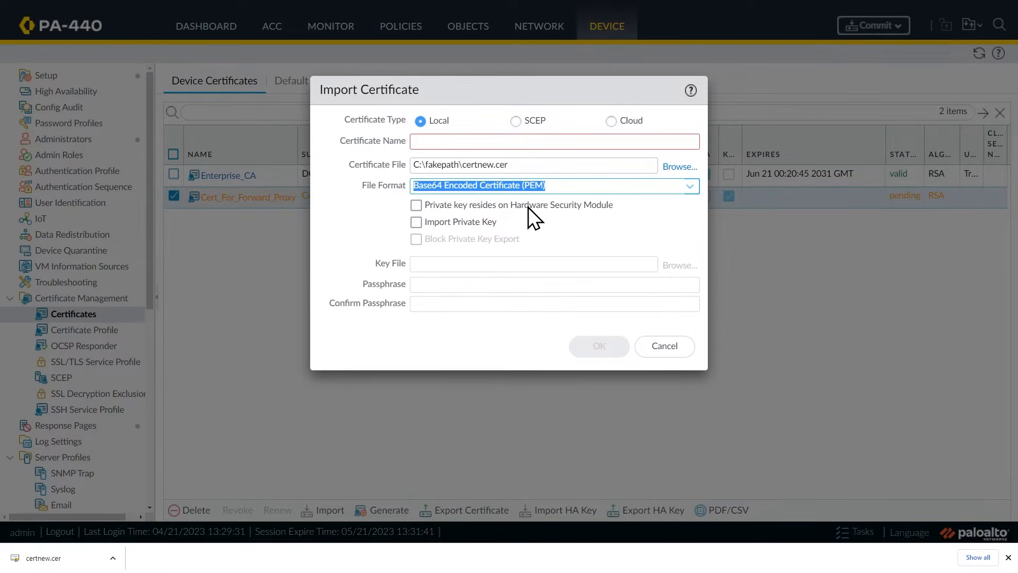
click(485, 142)
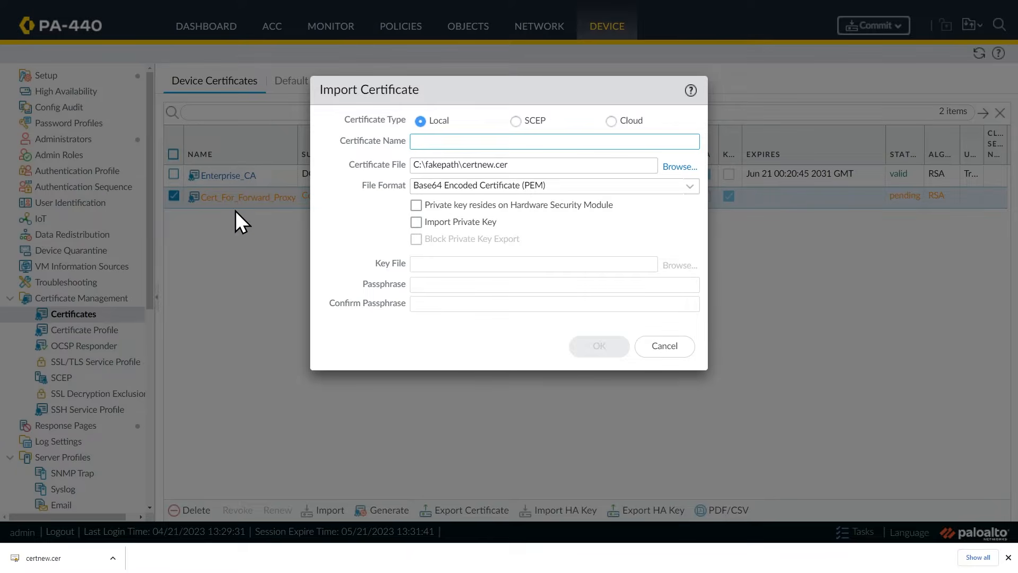
right_click(438, 145)
click(463, 230)
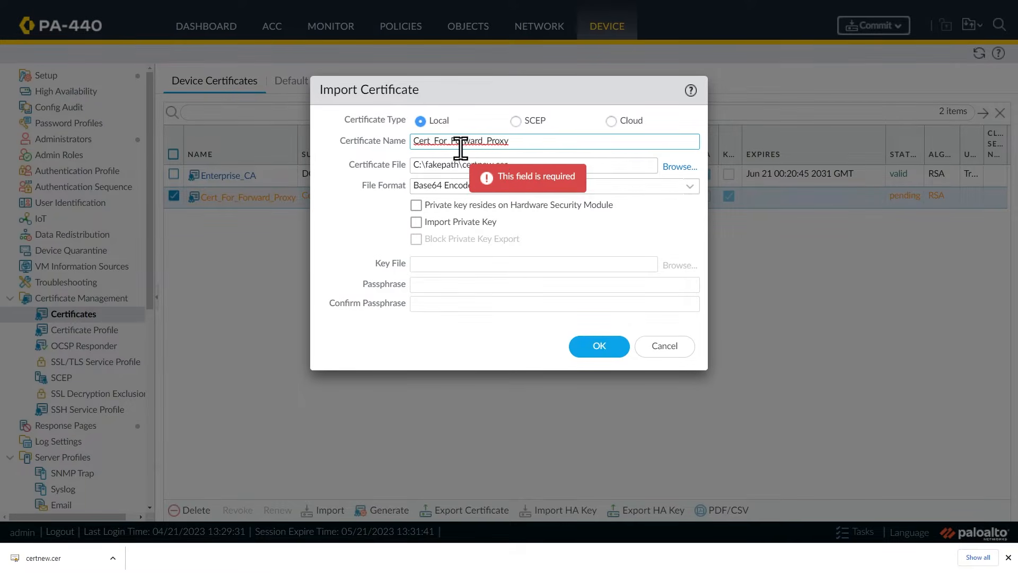
click(600, 347)
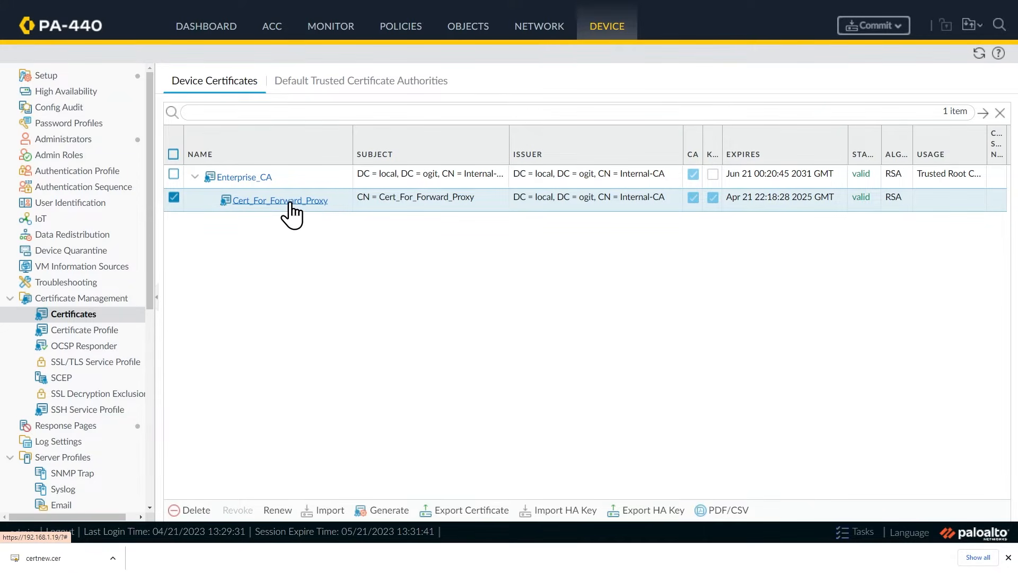
Step: Designate Cert_For_Forward_Proxy as the Forward Trust Certificate and save it
click(291, 202)
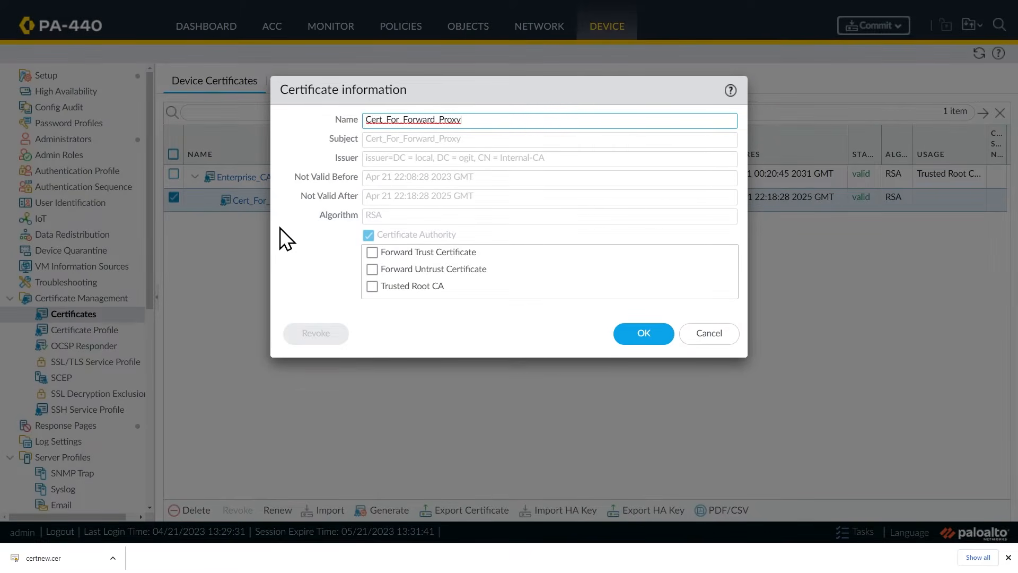
click(373, 253)
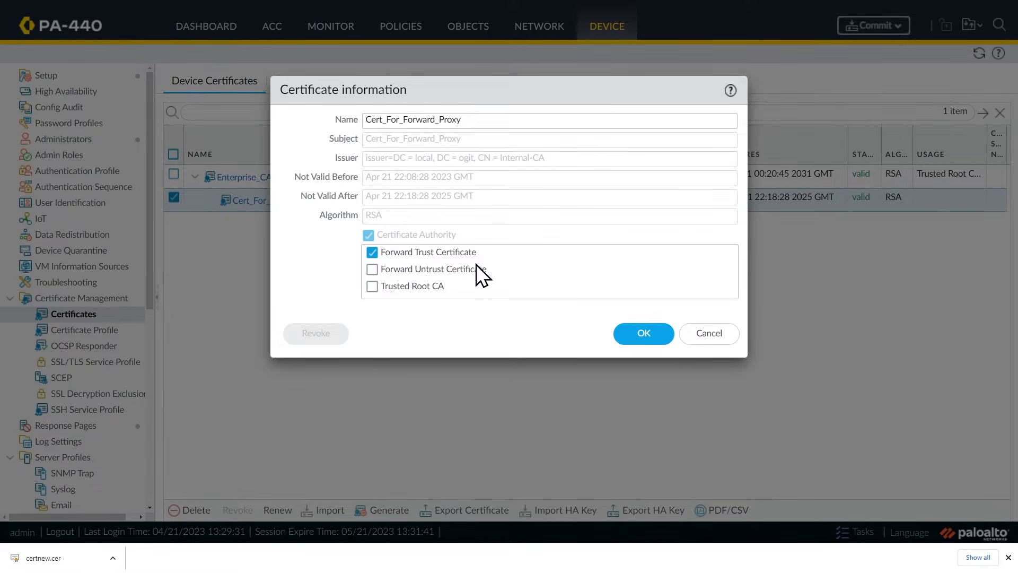
click(643, 340)
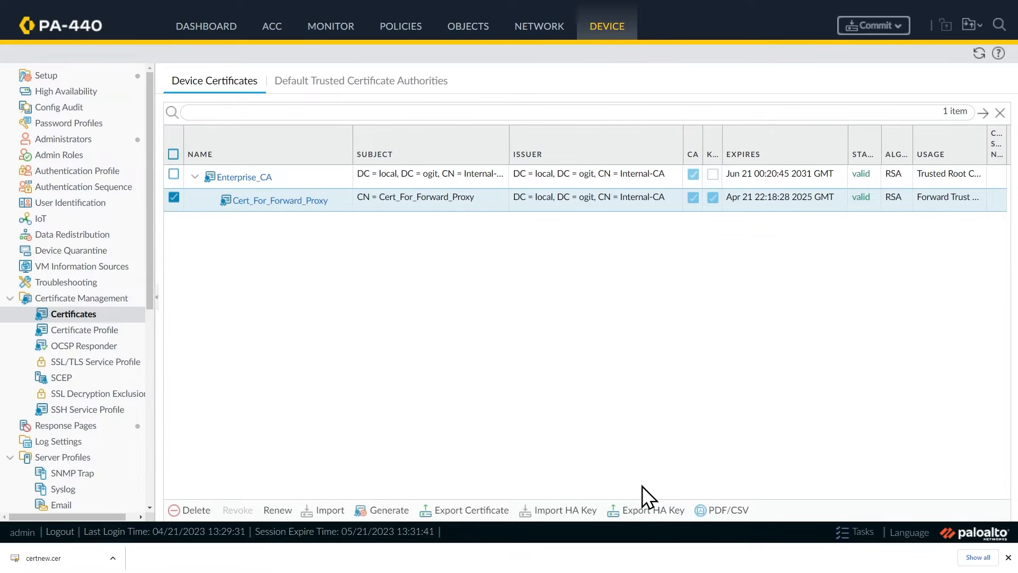
Step: Start generating a new local certificate with both certificate name and common name set to BAD_CERT_STOP
click(383, 512)
text(BAD_CERT_STOP)
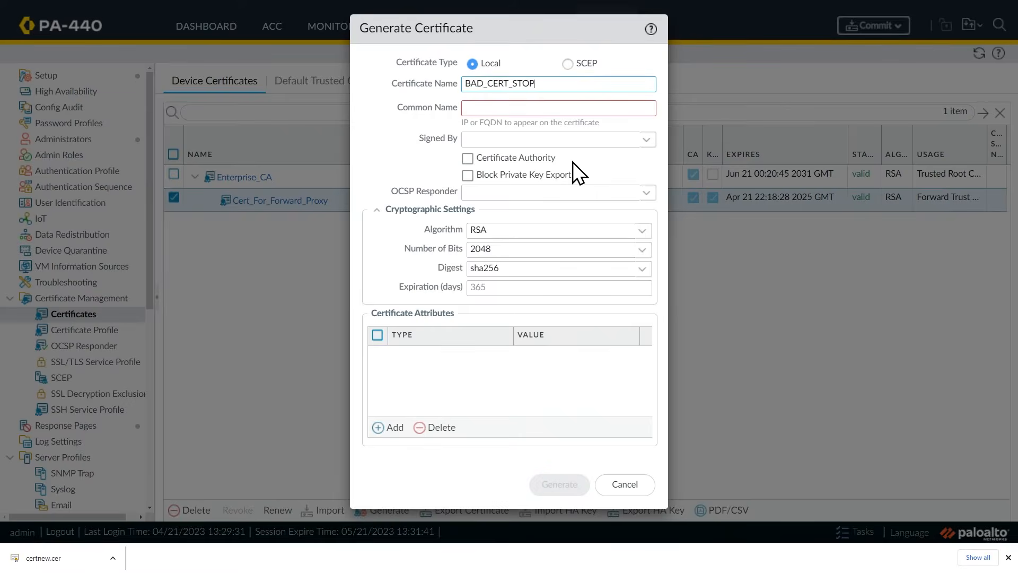
double_click(501, 84)
key(ctrl+c)
click(492, 106)
key(ctrl+v)
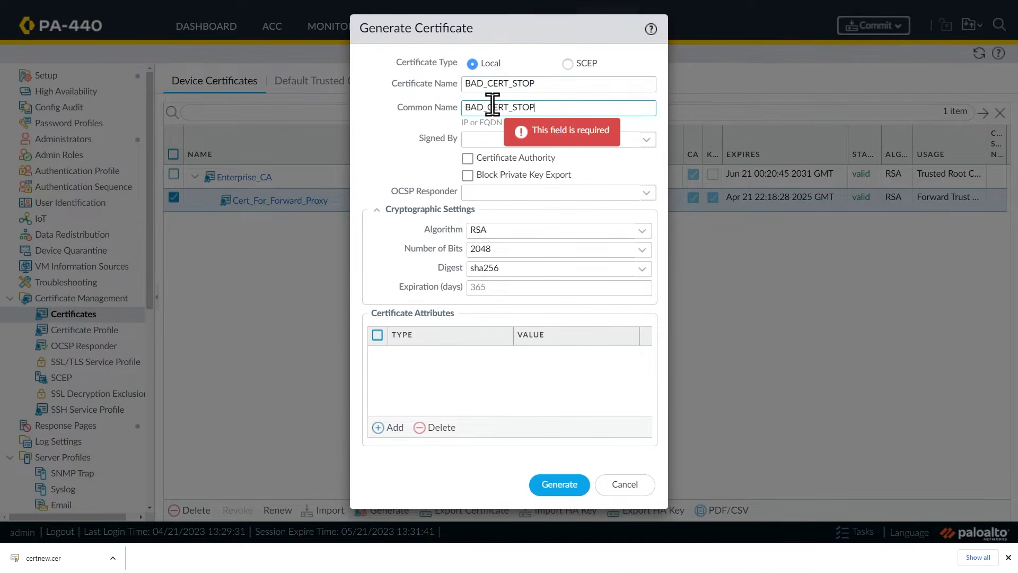
Step: Add Organization and Department attributes to the new certificate, each with the value STOP
click(394, 433)
click(423, 424)
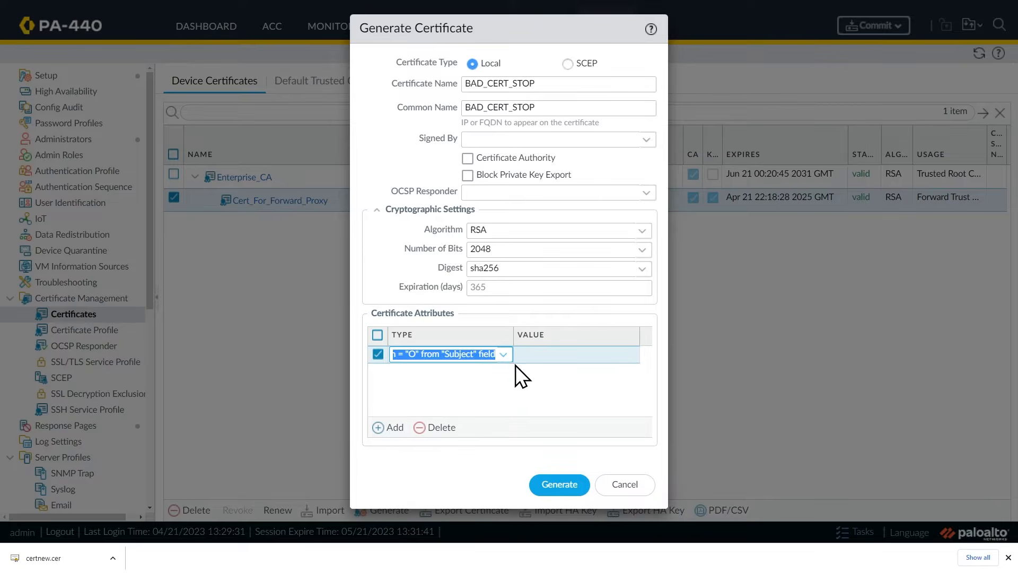
click(537, 360)
text(STOP)
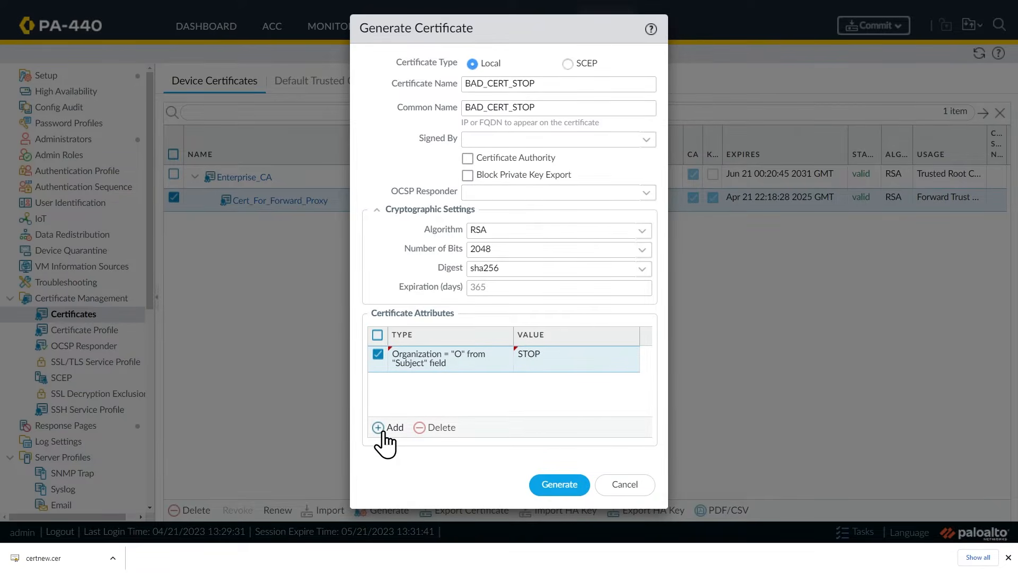
click(378, 427)
click(422, 452)
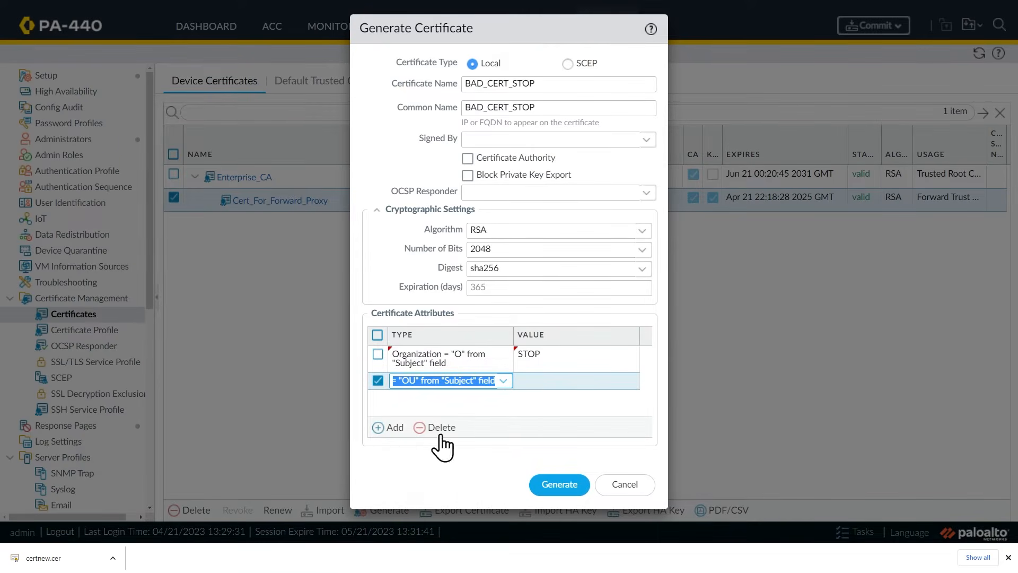
click(549, 380)
text(STOP)
click(549, 406)
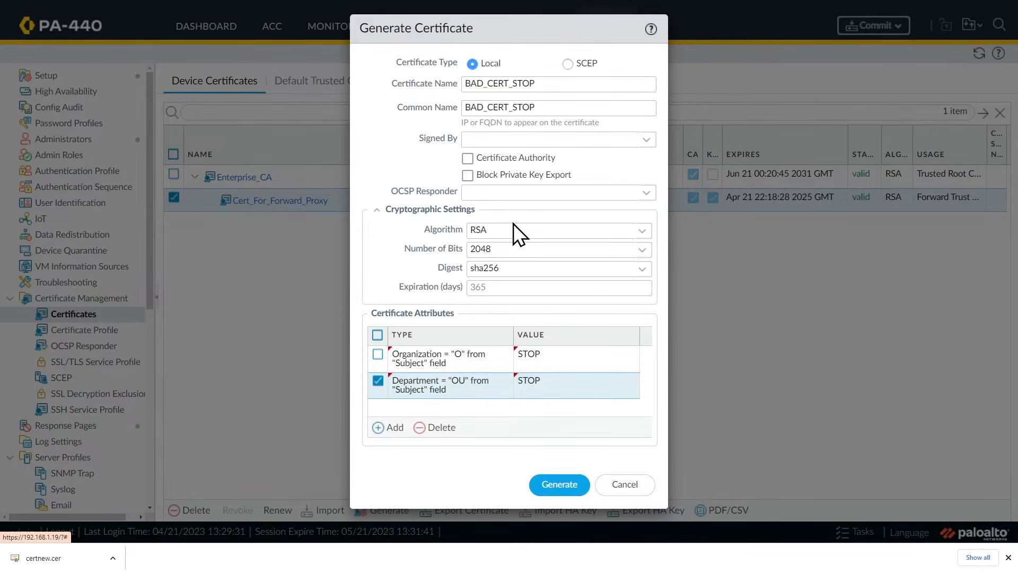
Step: Leave the signer blank, make BAD_CERT_STOP a Certificate Authority and generate it
click(632, 136)
click(655, 139)
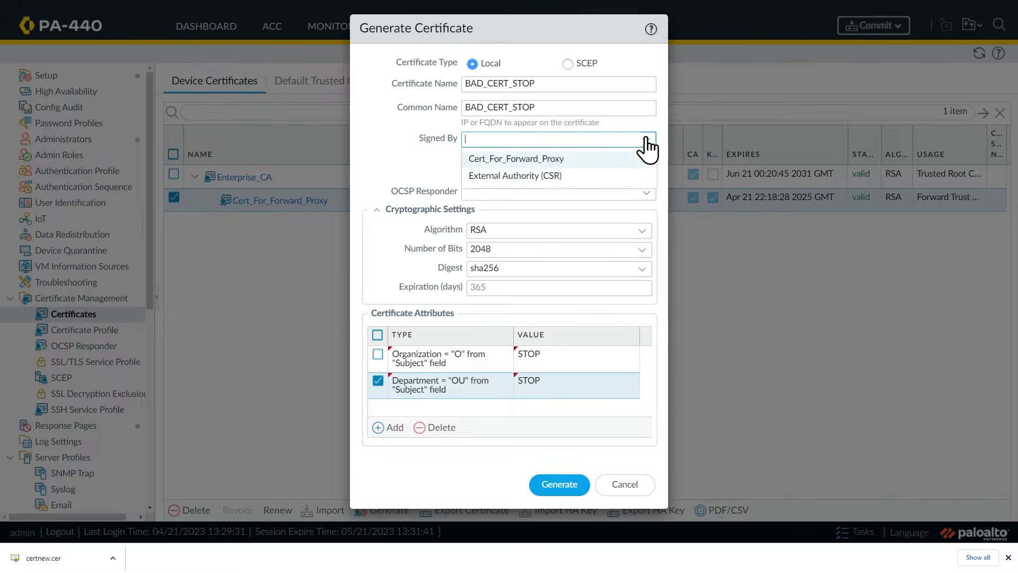
click(406, 165)
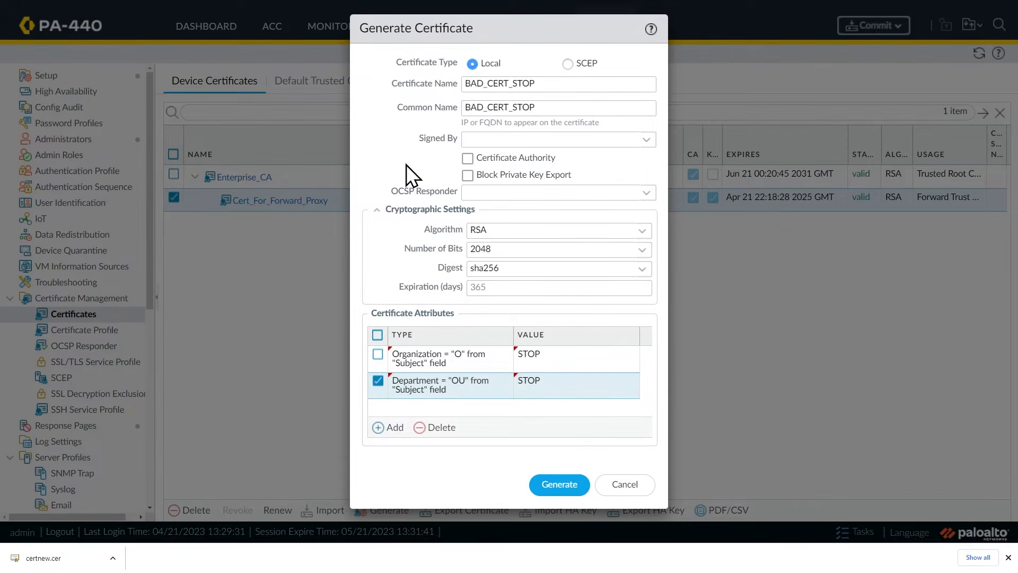
click(469, 160)
click(571, 488)
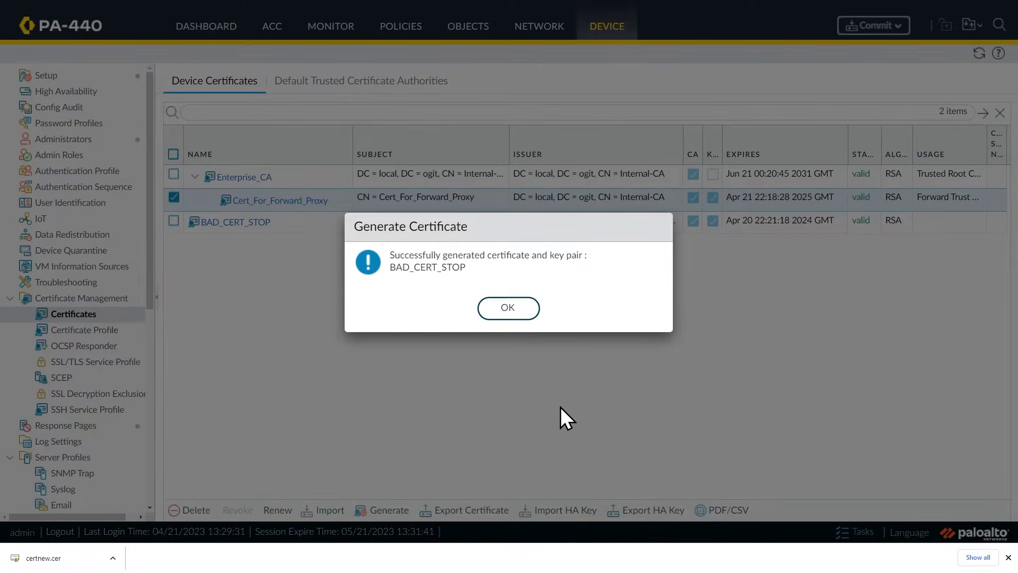
click(512, 309)
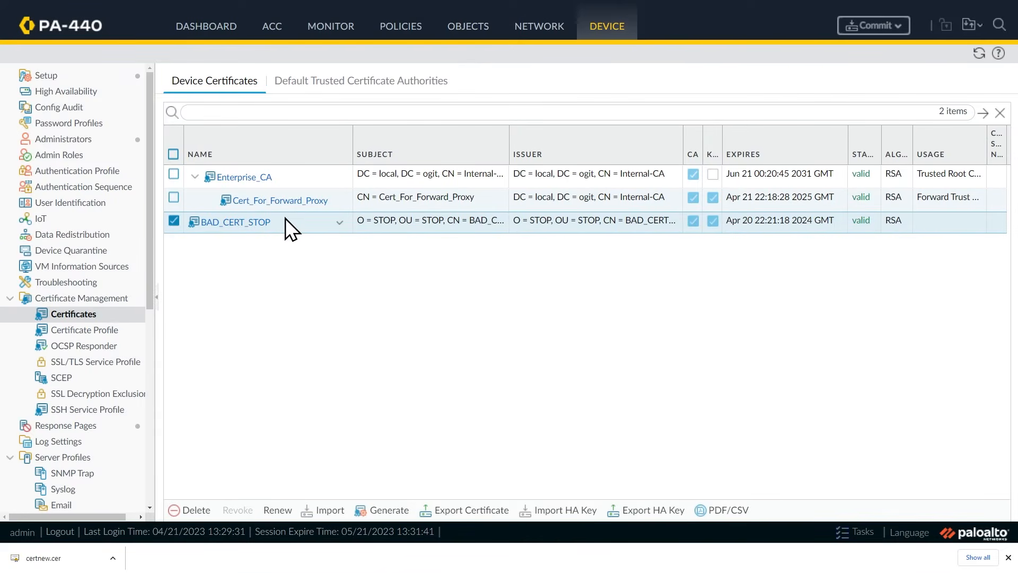
Step: Designate BAD_CERT_STOP as the Forward Untrust Certificate and save it
click(250, 222)
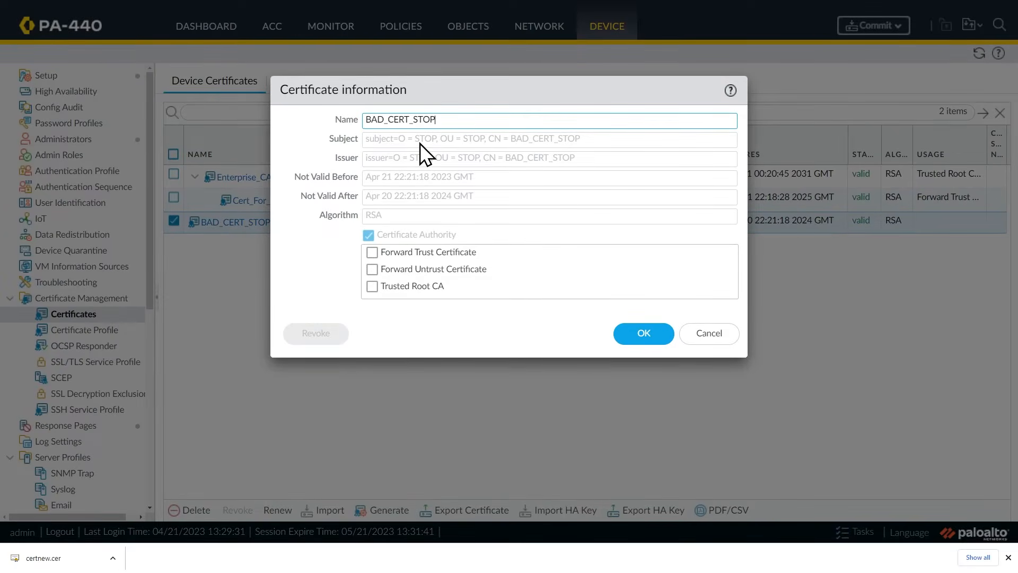
click(372, 269)
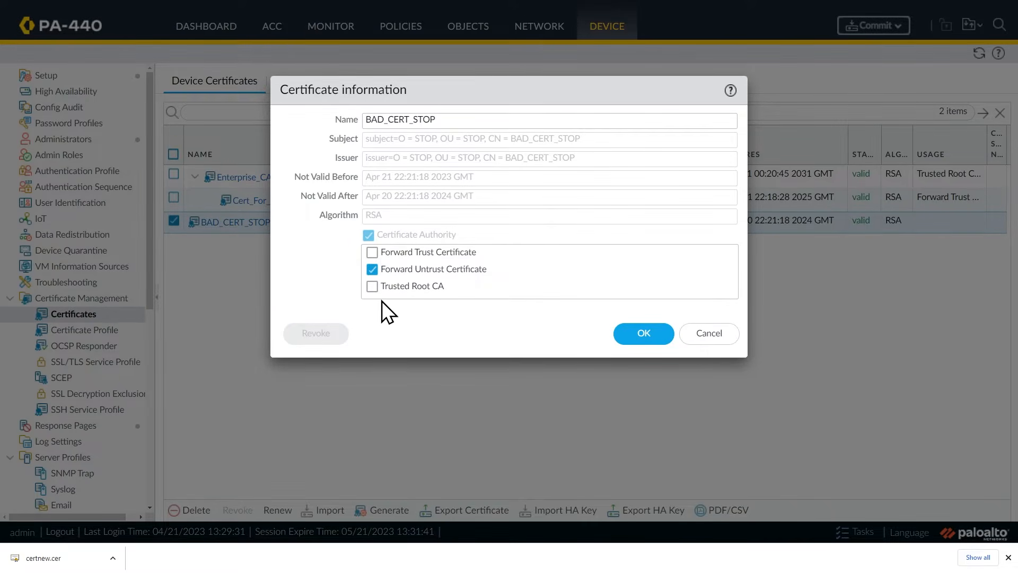
click(644, 330)
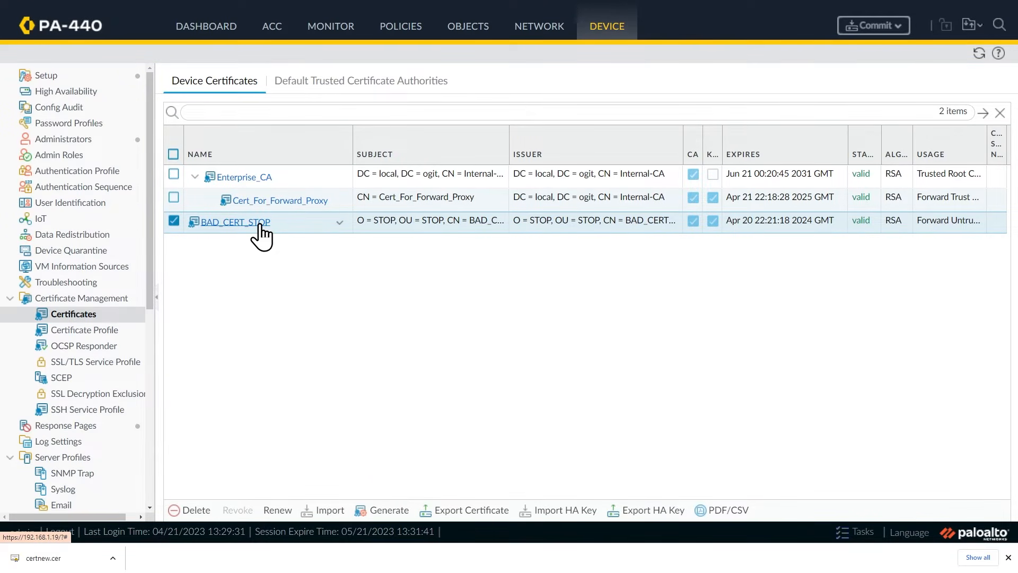
Step: Add a decryption profile named Our_Decryption_Profile and review its SSL protocol settings
click(473, 30)
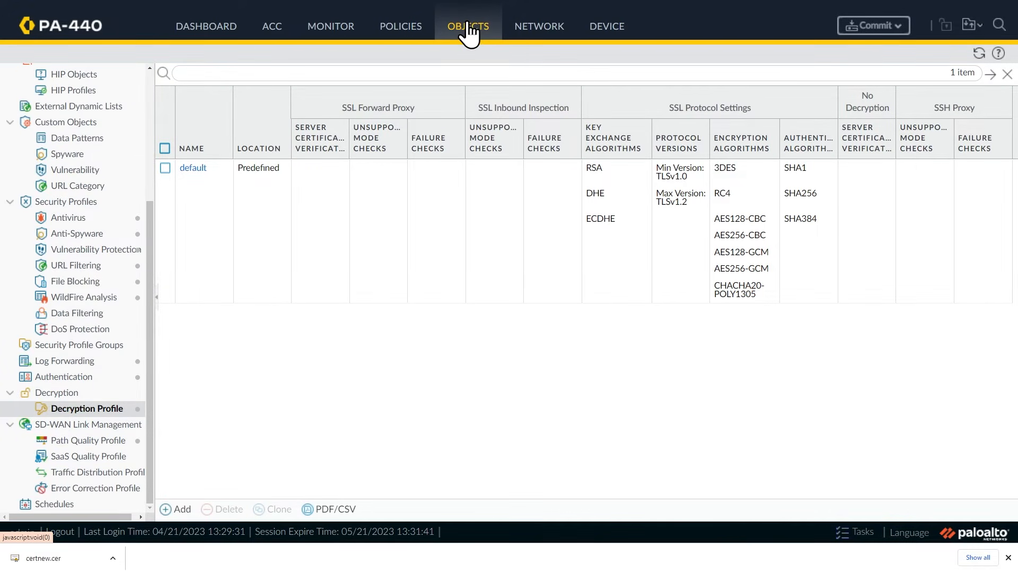
click(86, 409)
click(176, 511)
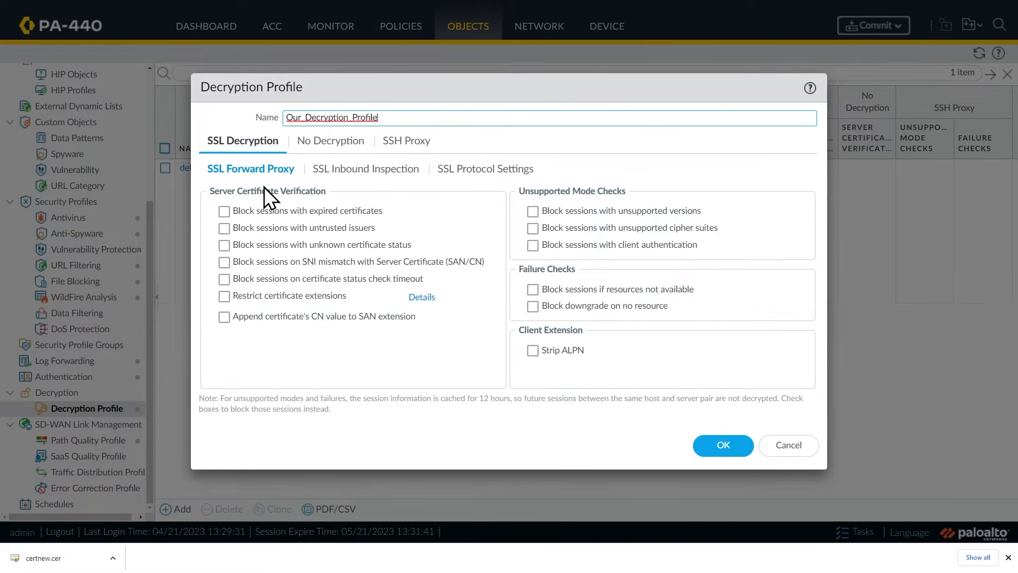
click(471, 171)
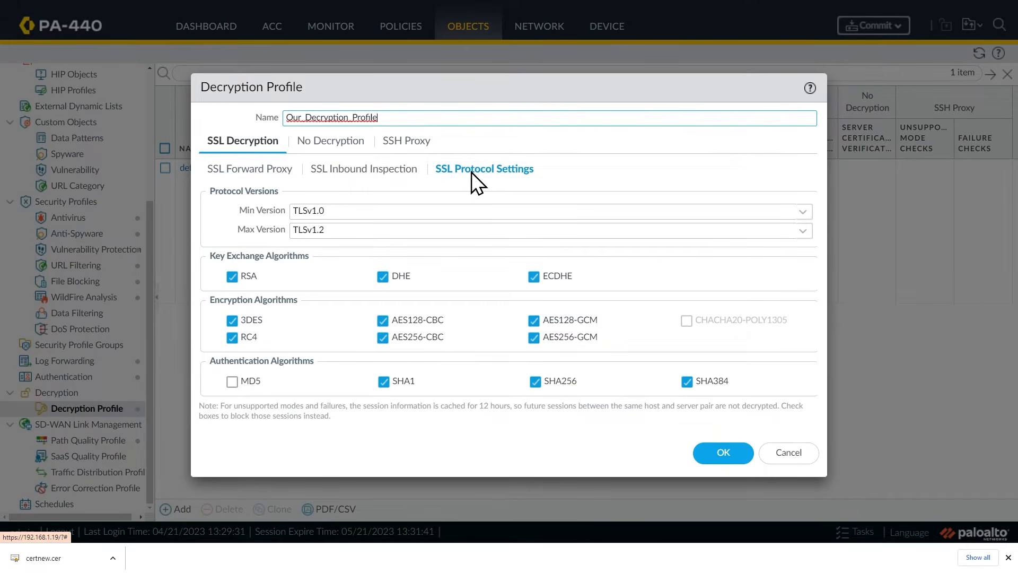
click(261, 172)
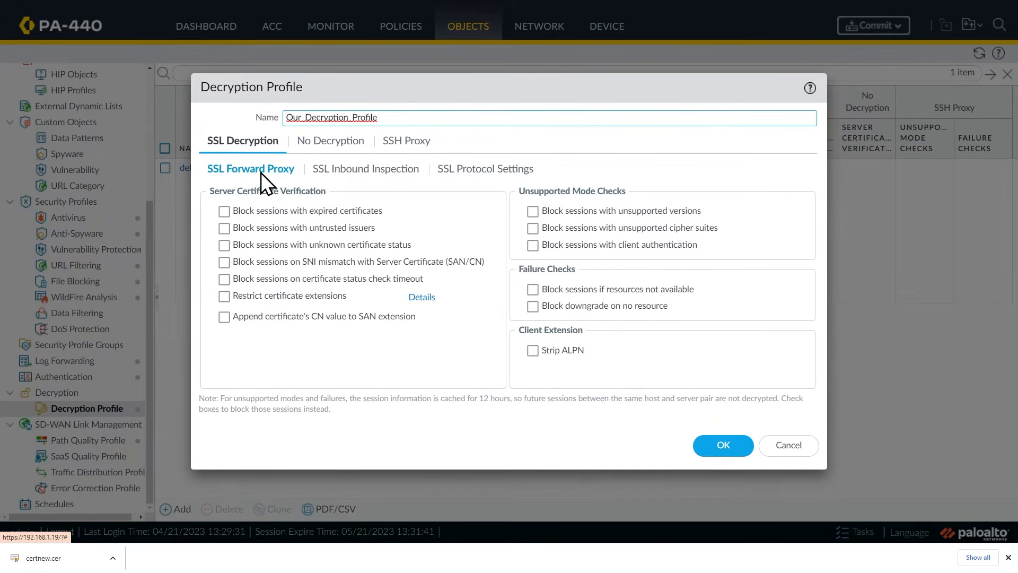
Step: For SSL Forward Proxy, block sessions with expired certificates, untrusted issuers, unsupported versions, unsupported cipher suites and client authentication
click(224, 212)
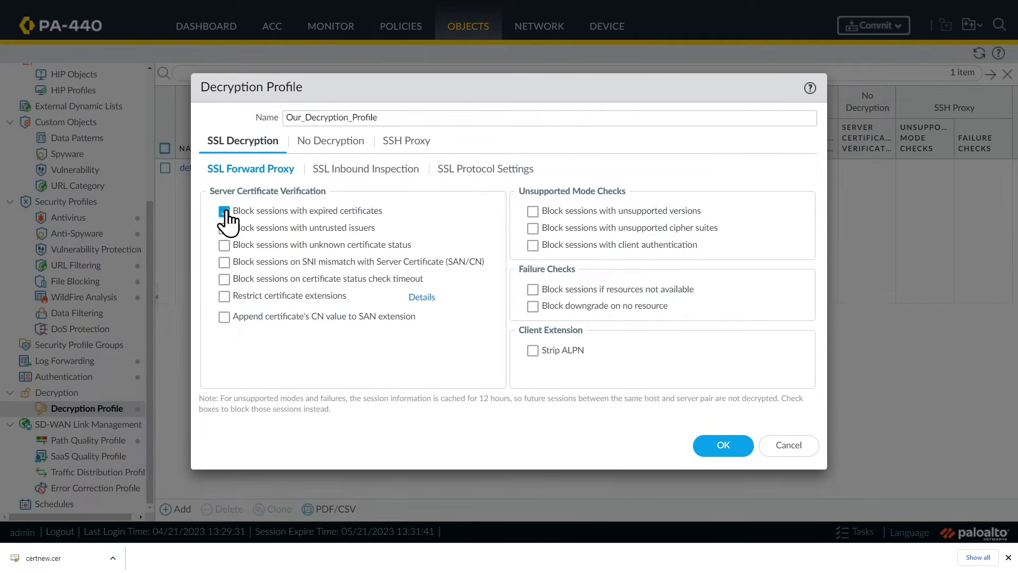
click(331, 227)
click(533, 211)
click(533, 228)
click(533, 245)
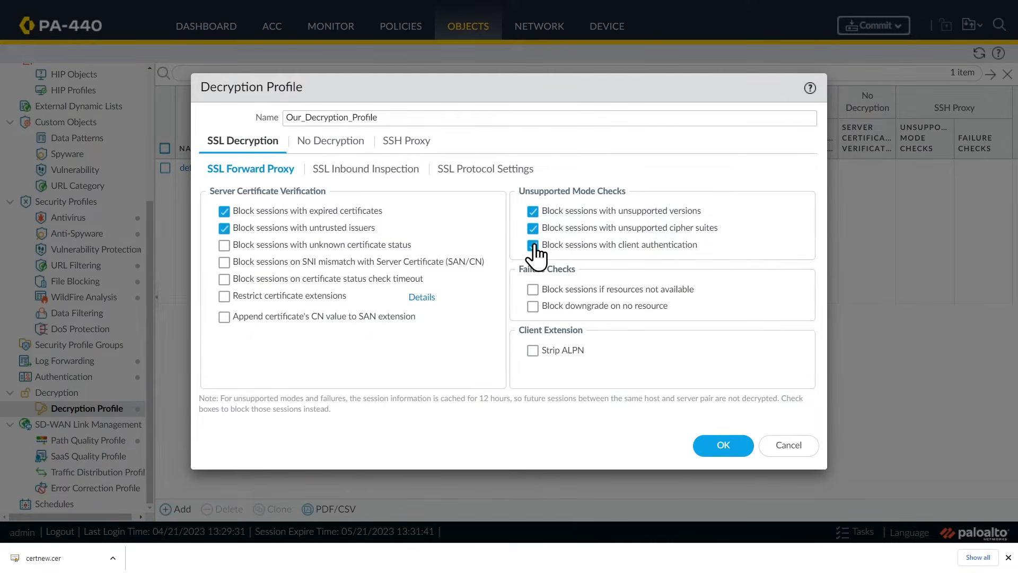
Step: Exclude the SHA1 authentication algorithm in the profile's SSL protocol settings and save Our_Decryption_Profile
click(489, 171)
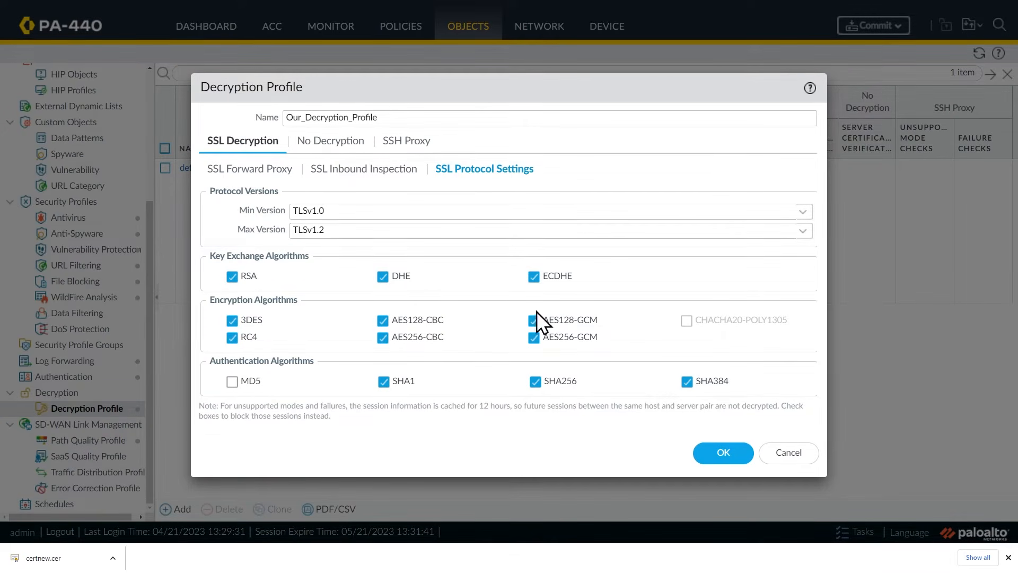
click(382, 383)
click(725, 452)
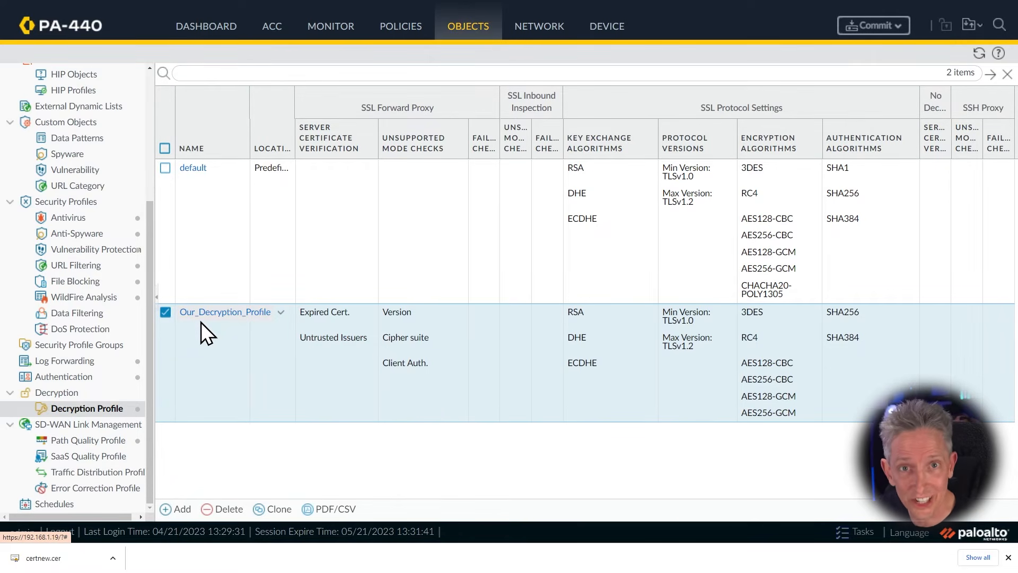
Step: Add a decryption policy rule named Decrypt_This
click(403, 35)
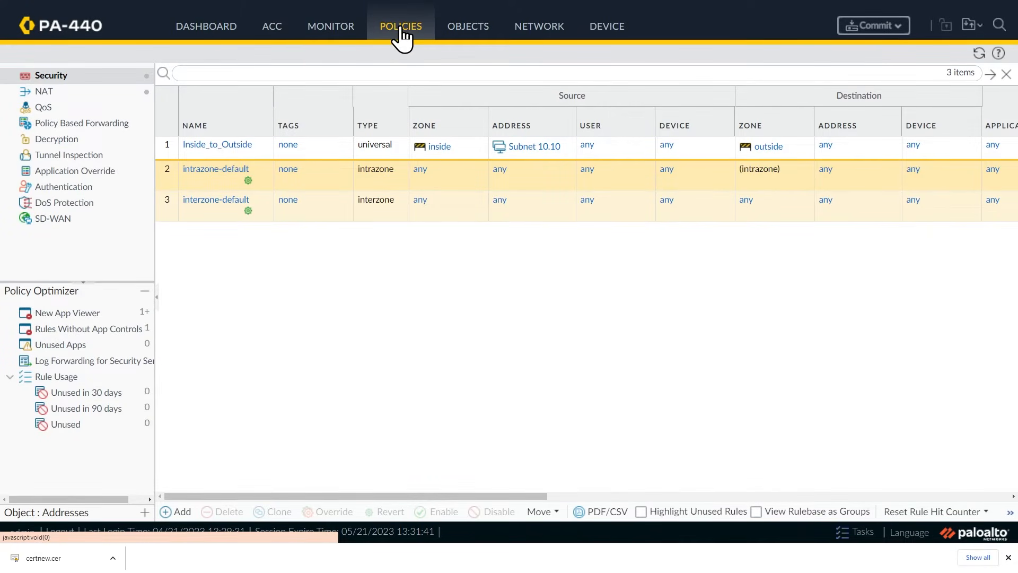
click(70, 140)
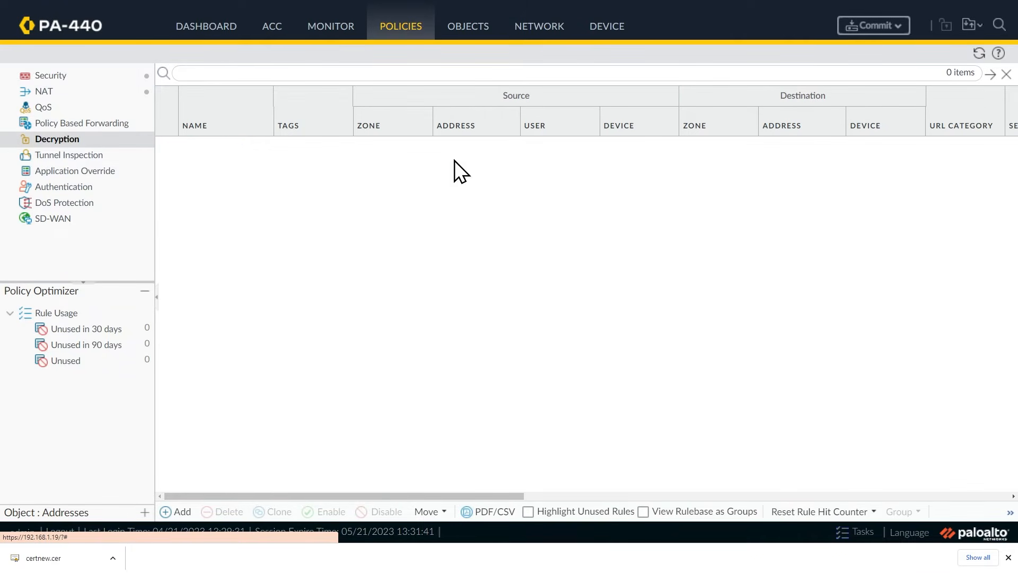
click(175, 512)
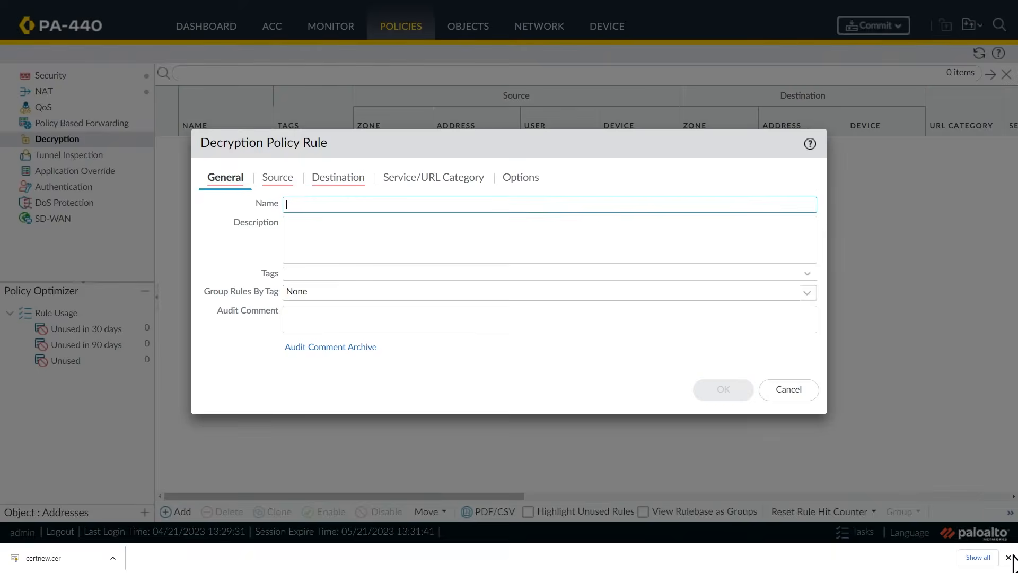
text(Decrypt_This)
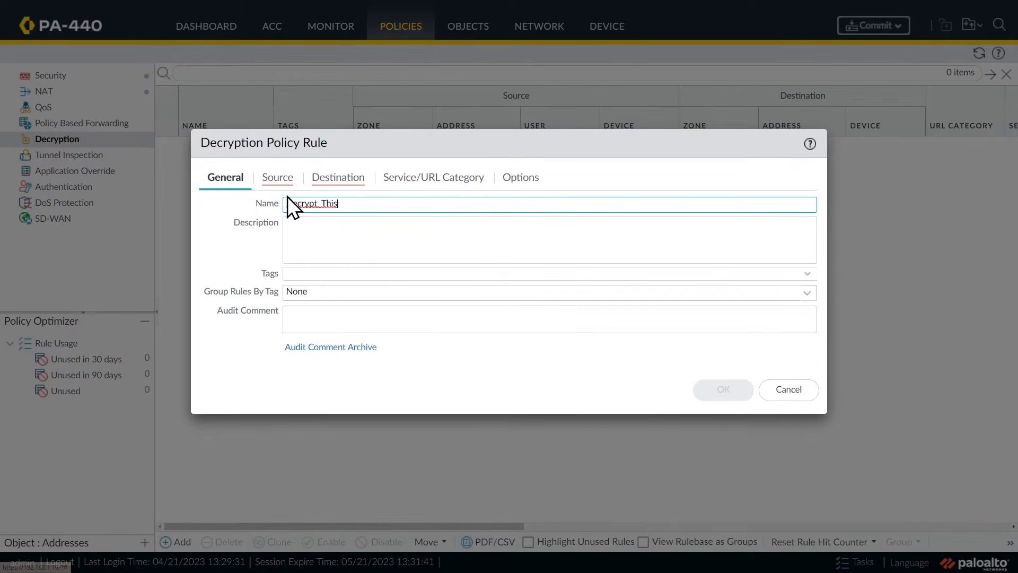
Step: Set the rule's source zone to inside and its destination zone to outside
click(276, 179)
click(215, 371)
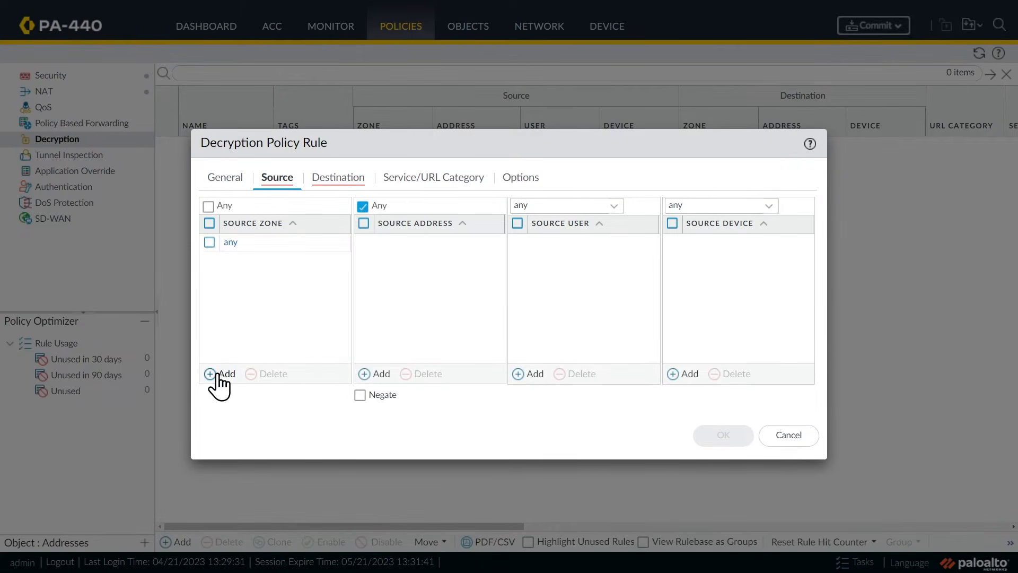
click(257, 268)
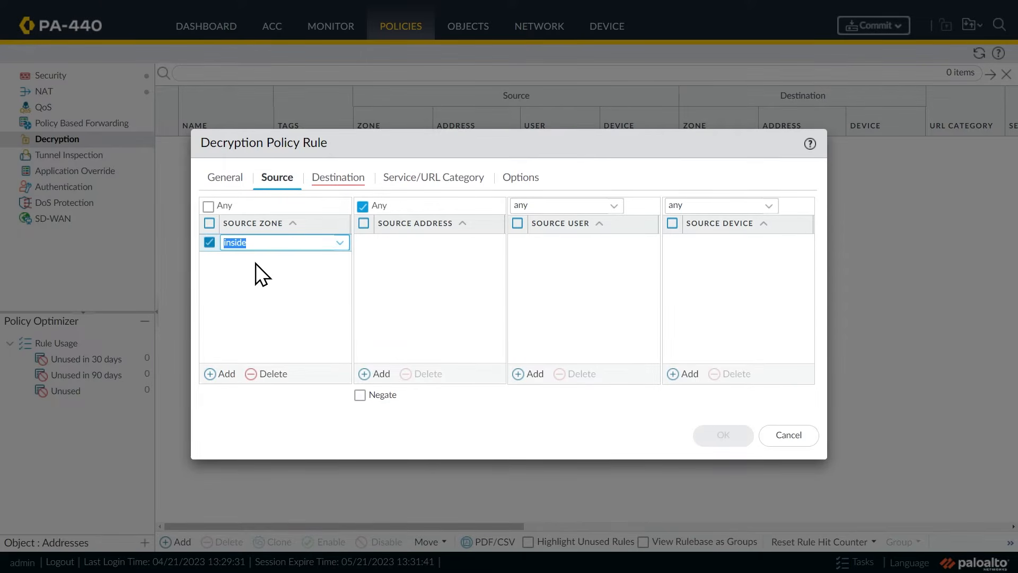
click(334, 178)
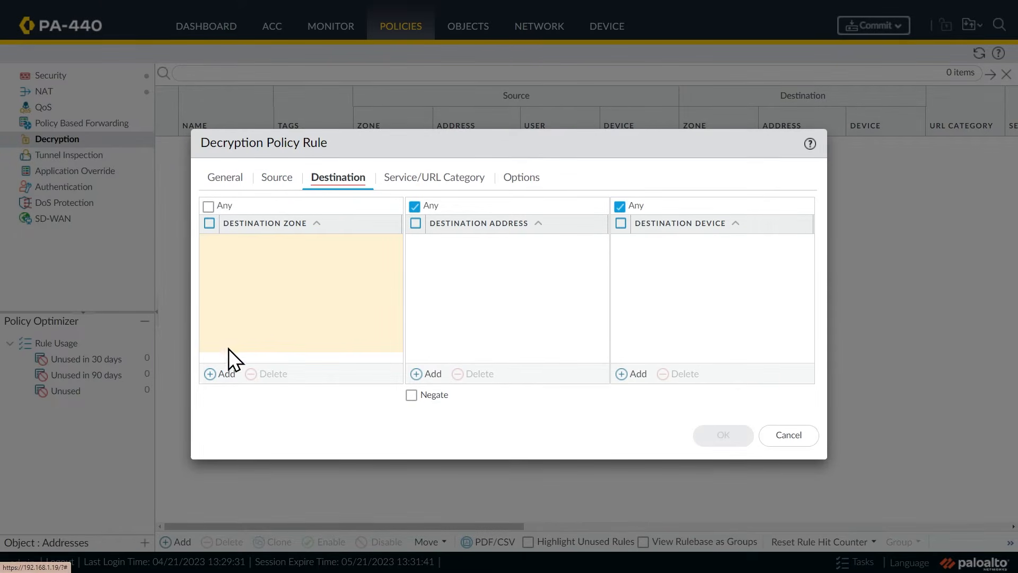
click(221, 374)
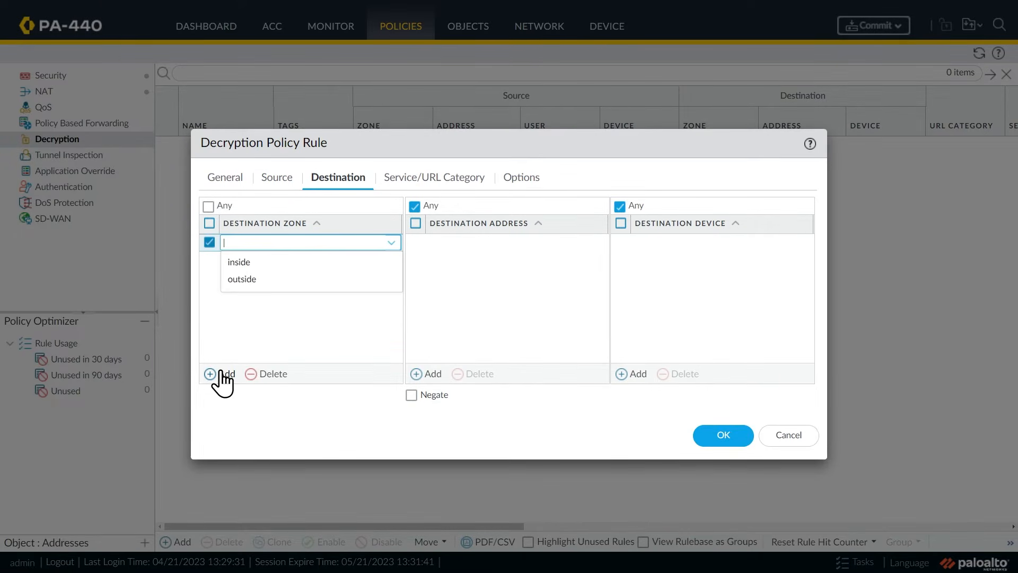
click(242, 279)
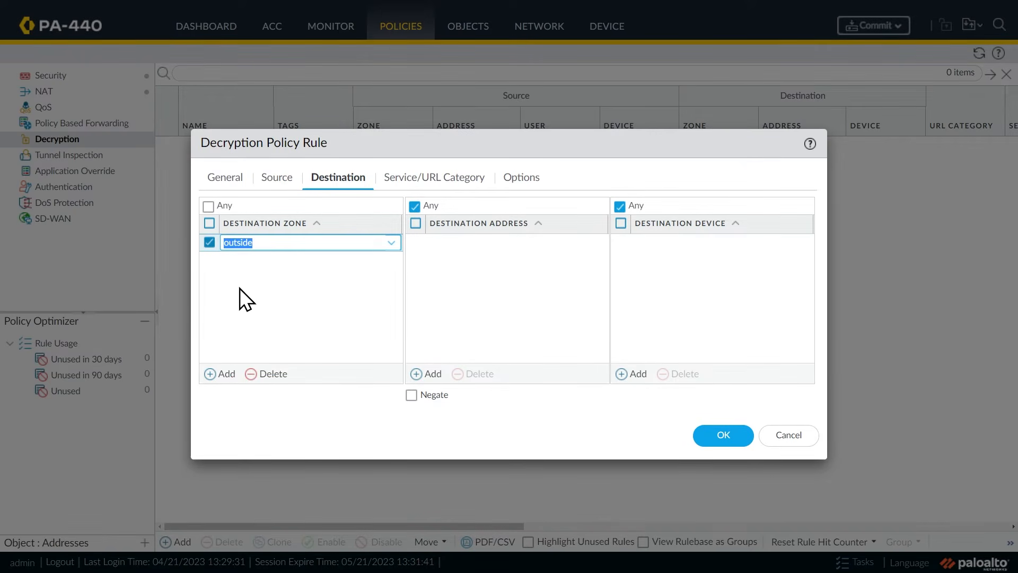
Step: Add Subnet 10.10 as the rule's source address and recheck the destination settings
click(275, 179)
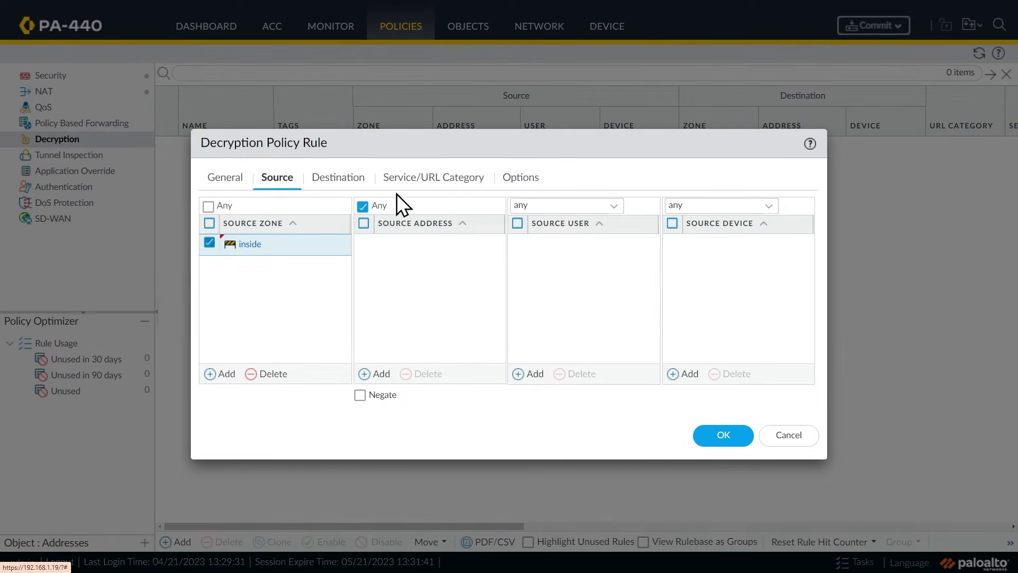
click(375, 374)
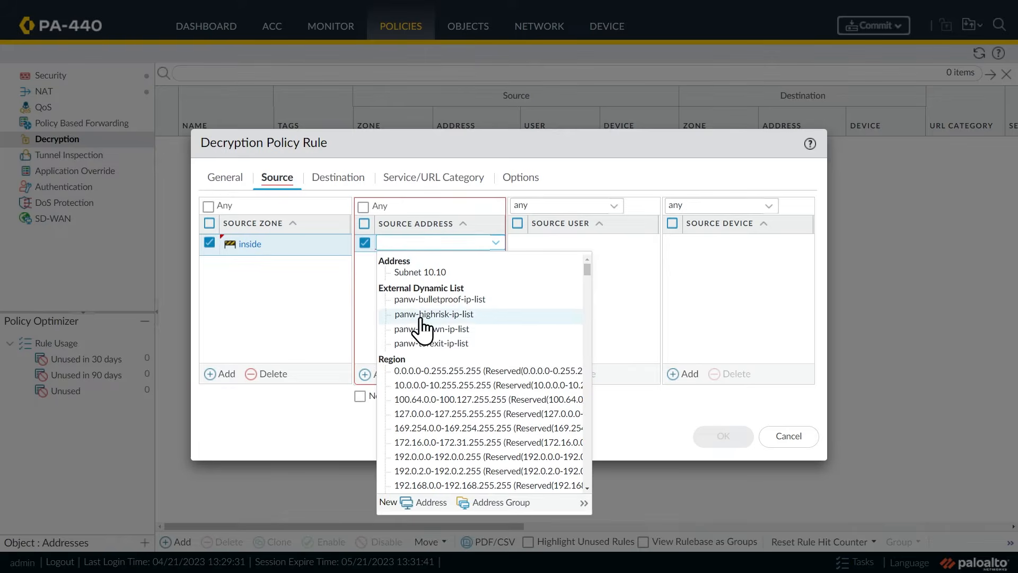
click(425, 272)
click(424, 277)
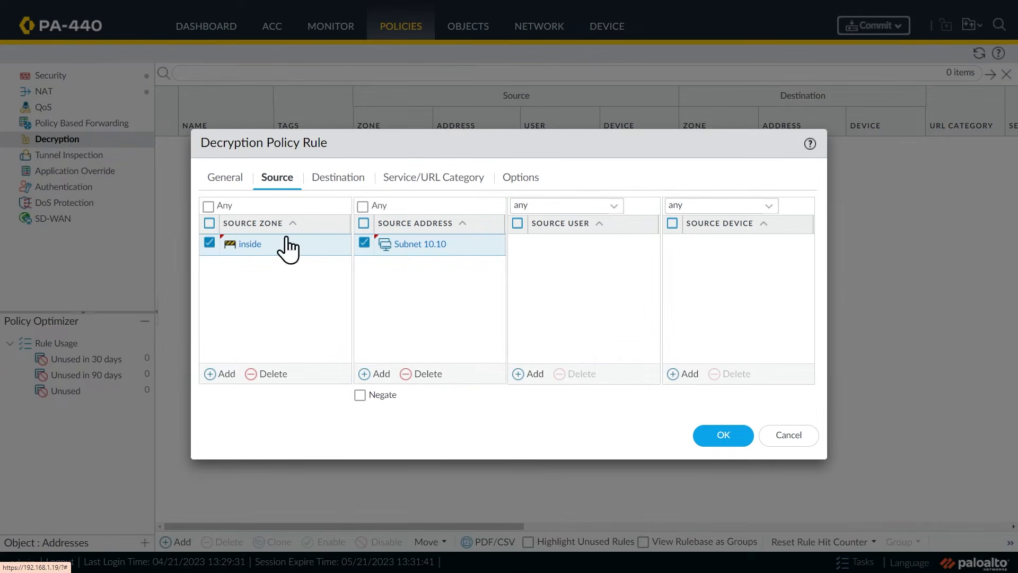
click(339, 178)
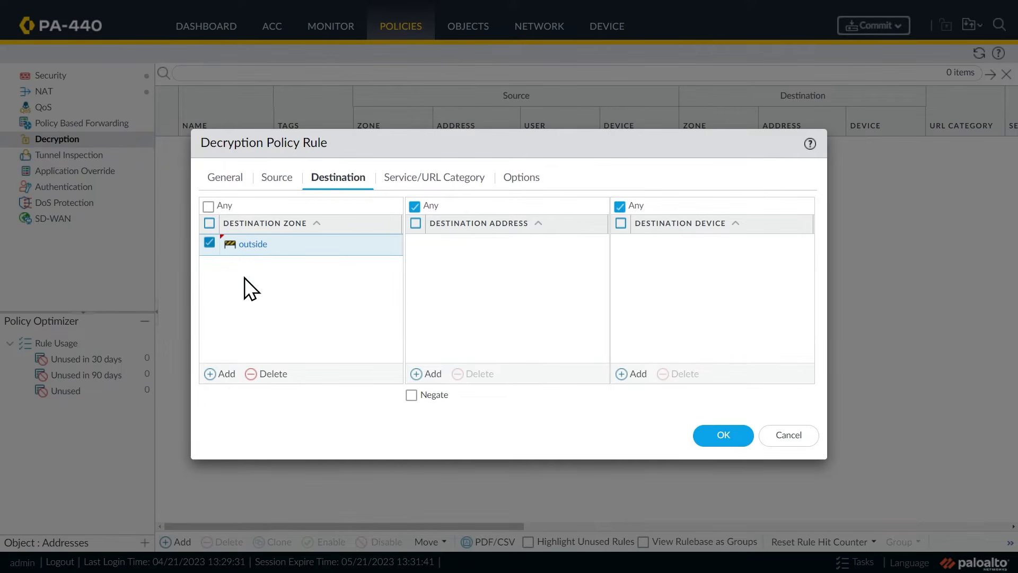
Step: Restrict the decryption rule to the service-https service
click(416, 179)
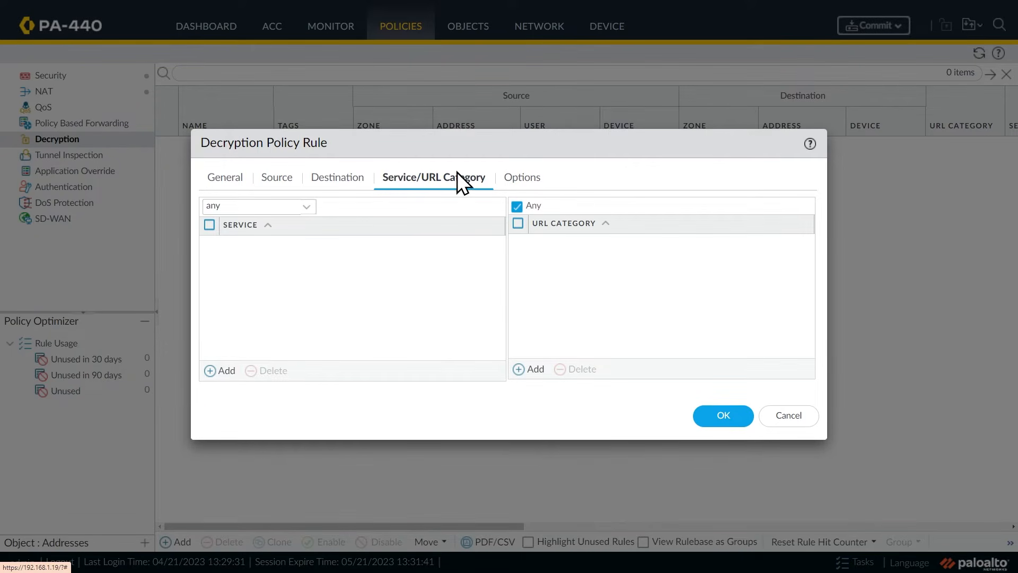
click(224, 371)
click(271, 290)
click(268, 291)
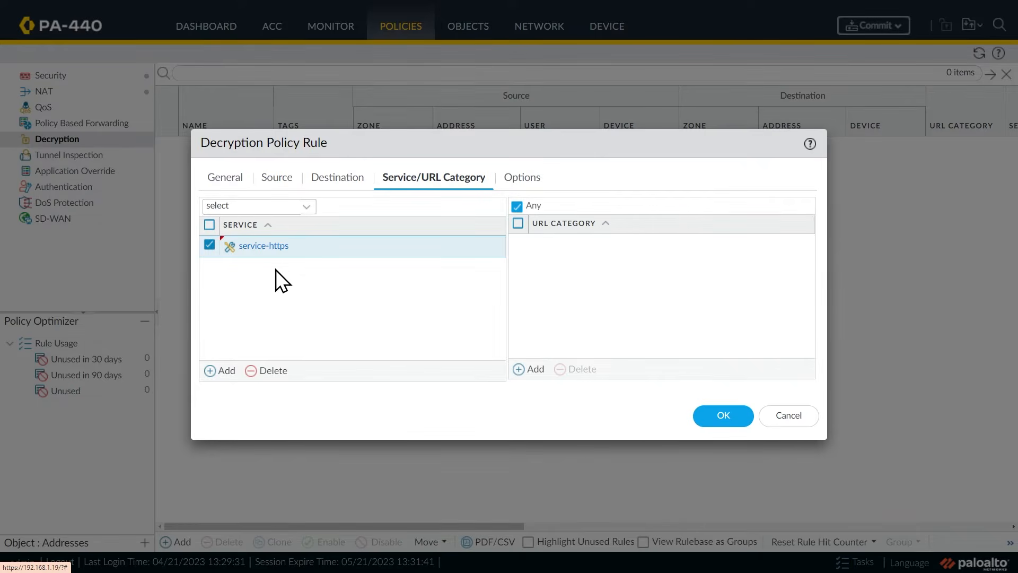
Step: Set the rule's action to Decrypt with Our_Decryption_Profile, also log successful SSL handshakes, and save the rule
click(524, 178)
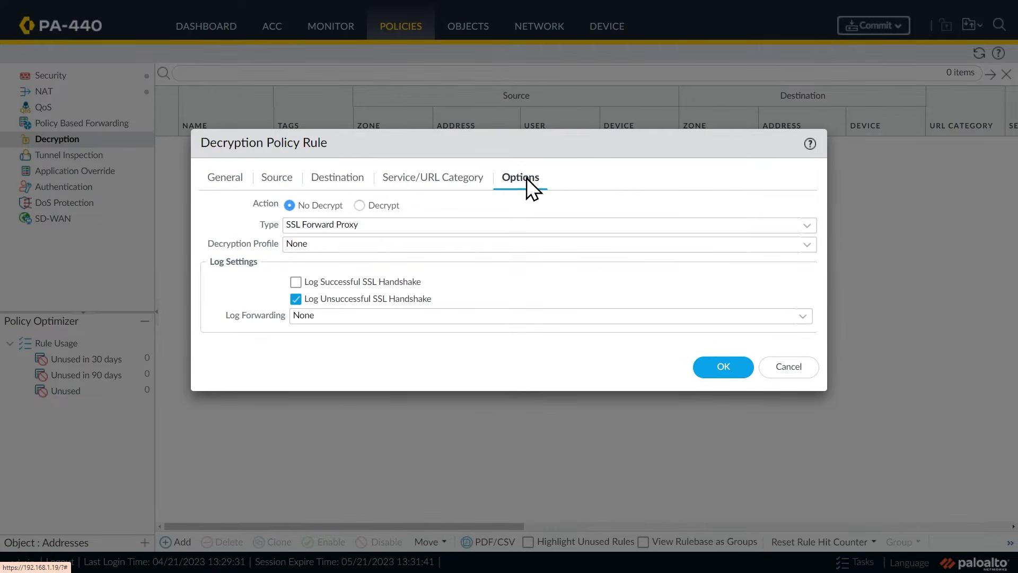
click(359, 206)
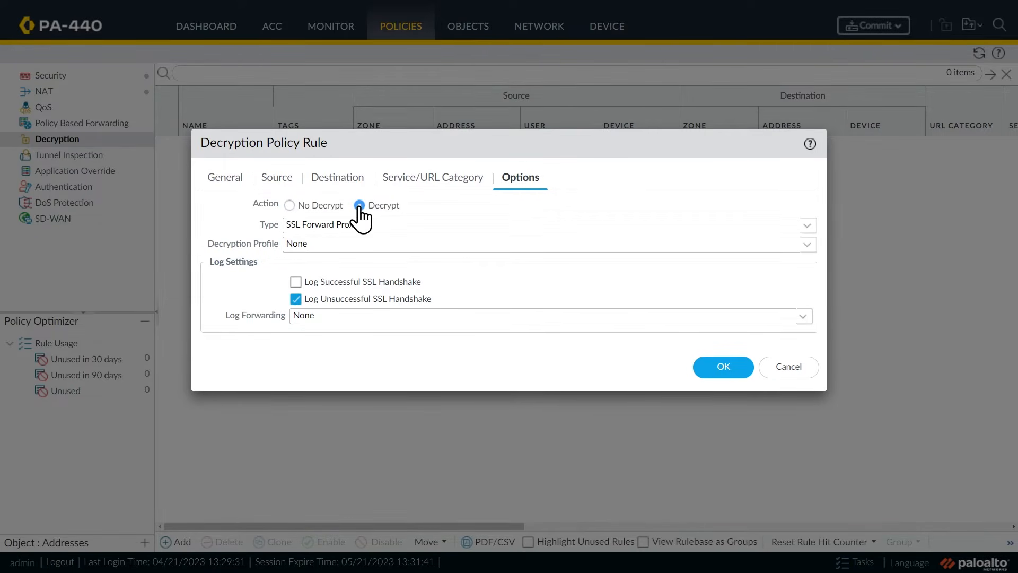
click(808, 244)
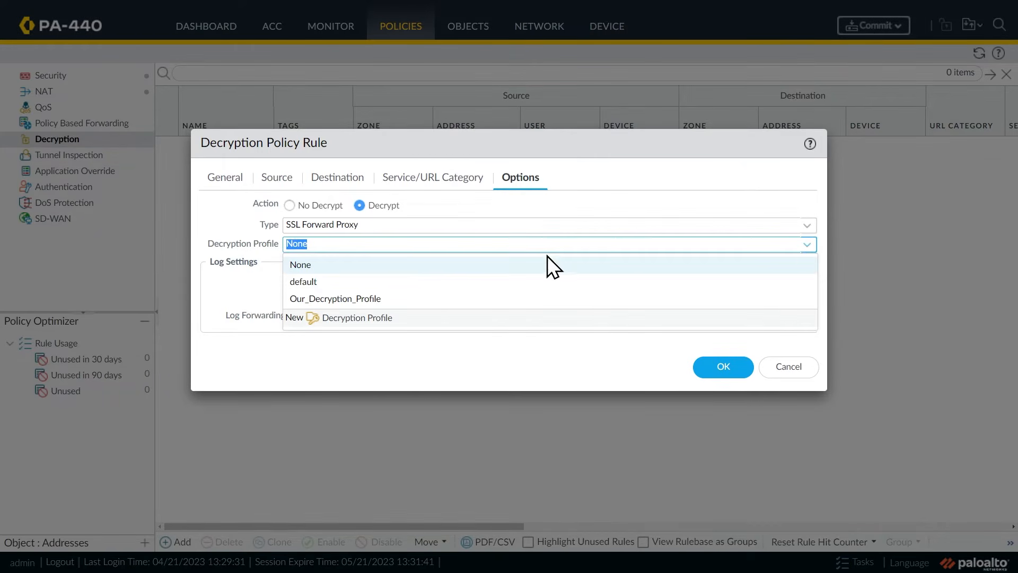
click(329, 298)
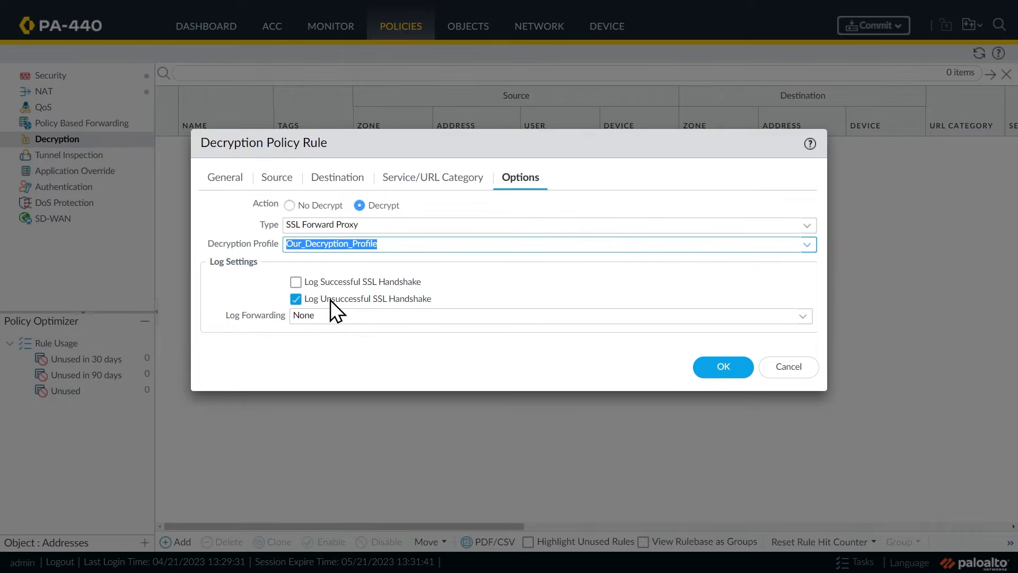
click(296, 282)
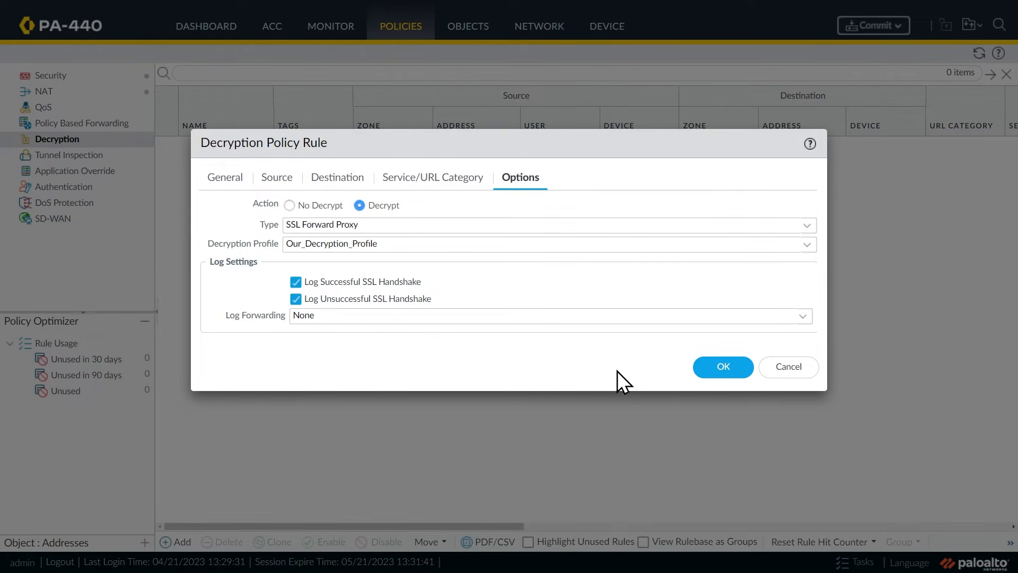
click(719, 367)
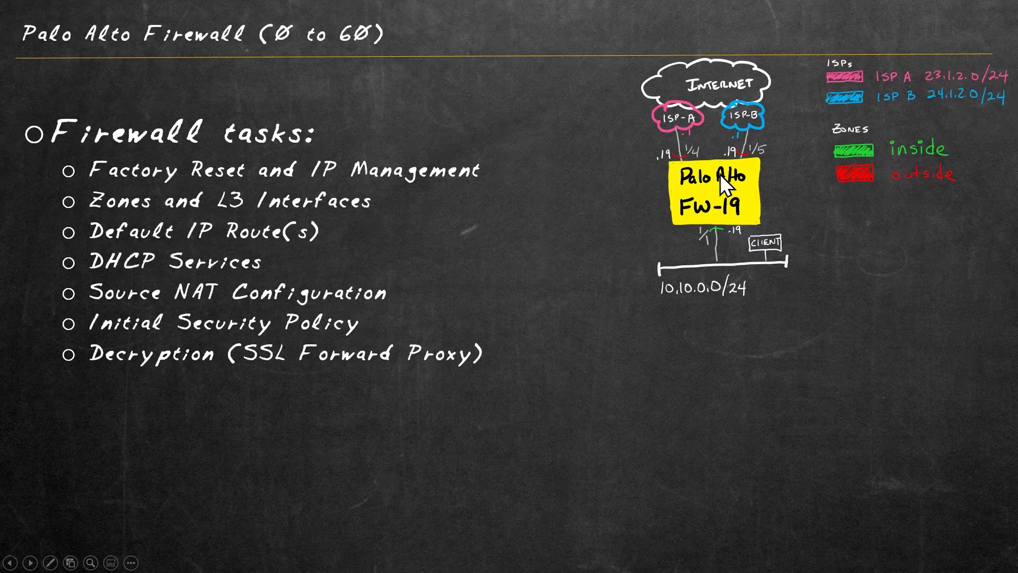
Step: Switch to the Windows 11 domain client in VMware Remote Console and open fast.com in Chrome
key(alt+Tab)
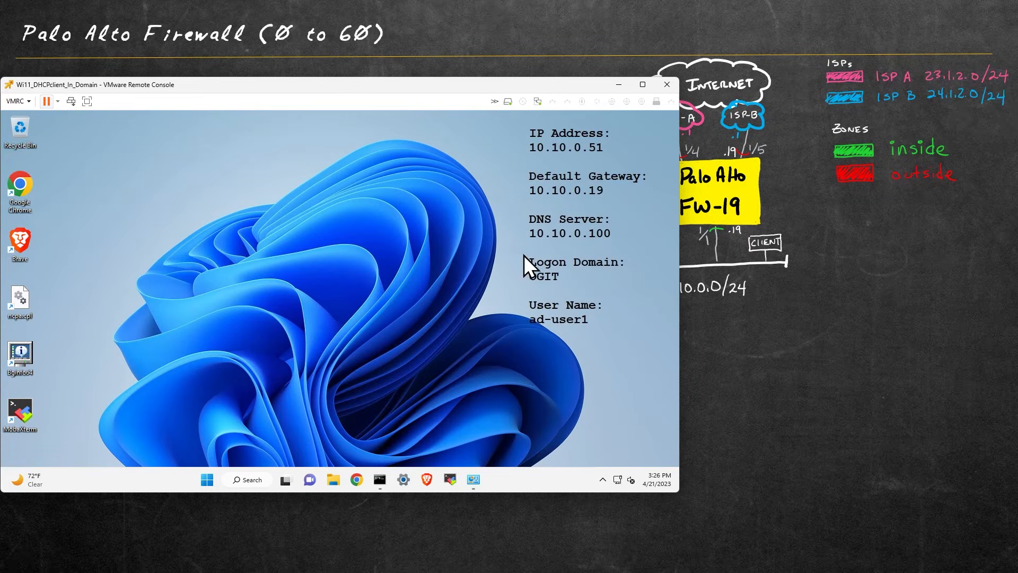
click(358, 480)
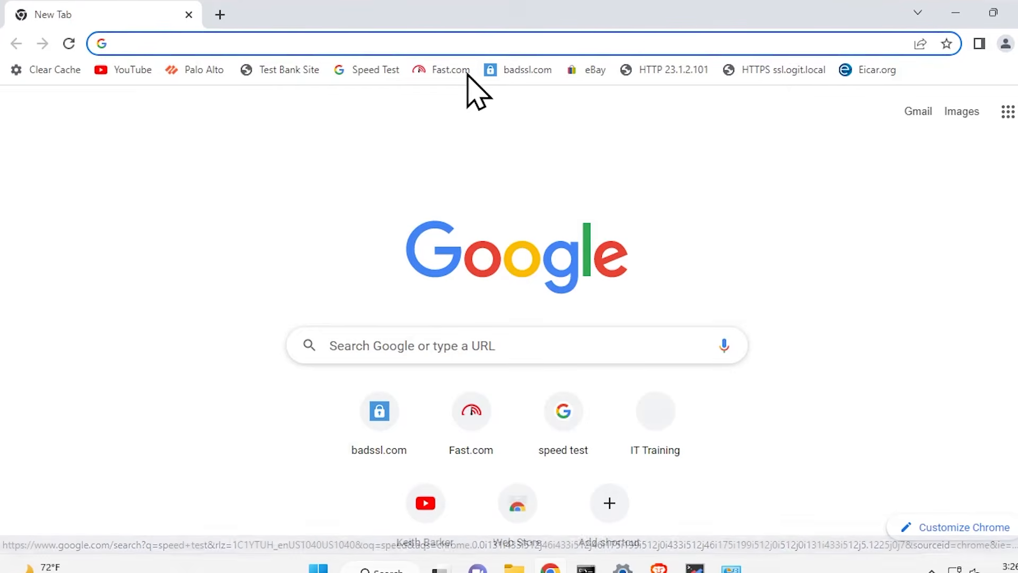
click(287, 157)
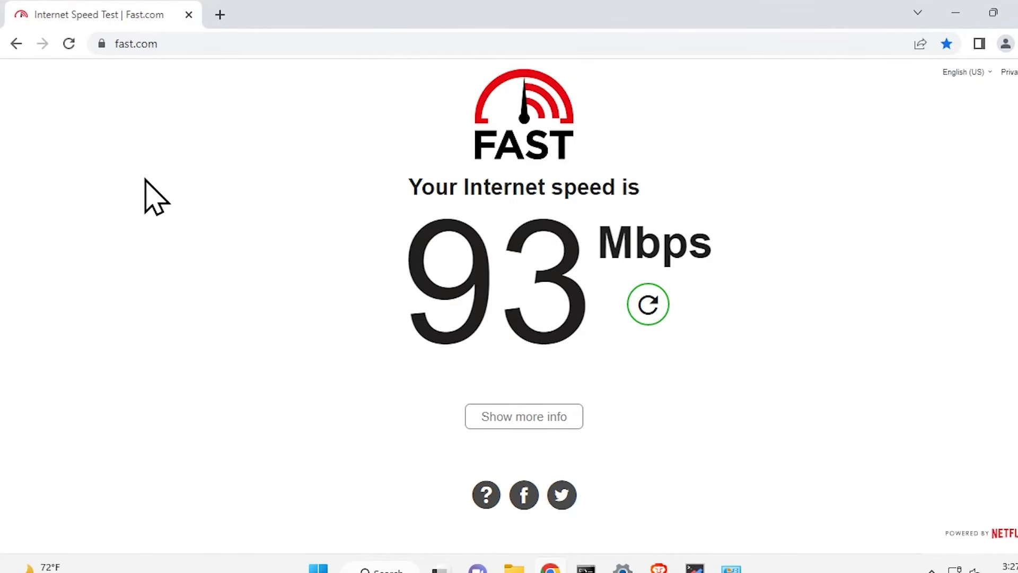
Step: Open the fast.com site certificate and examine its issued-to and issued-by common names
click(102, 43)
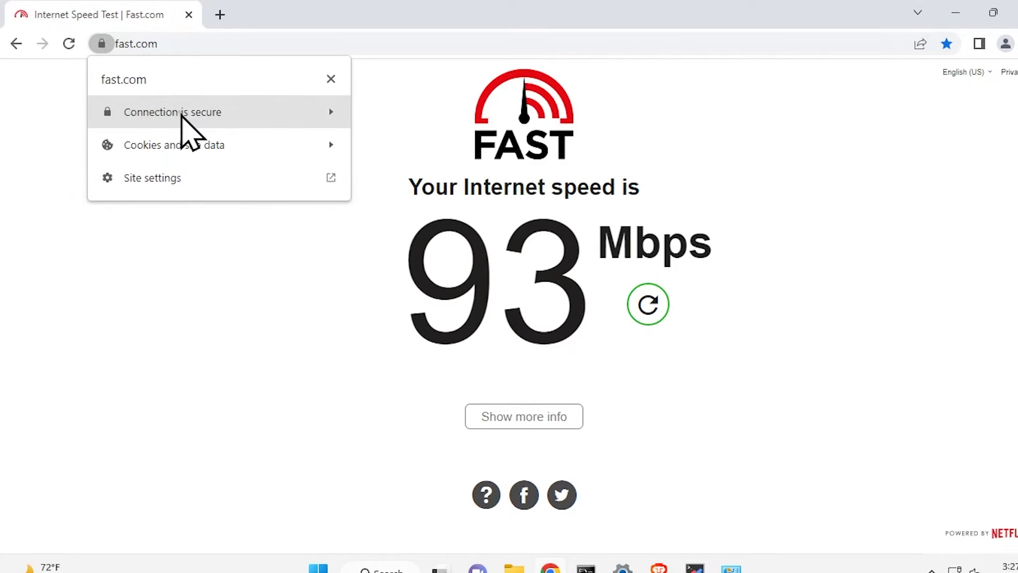
click(181, 115)
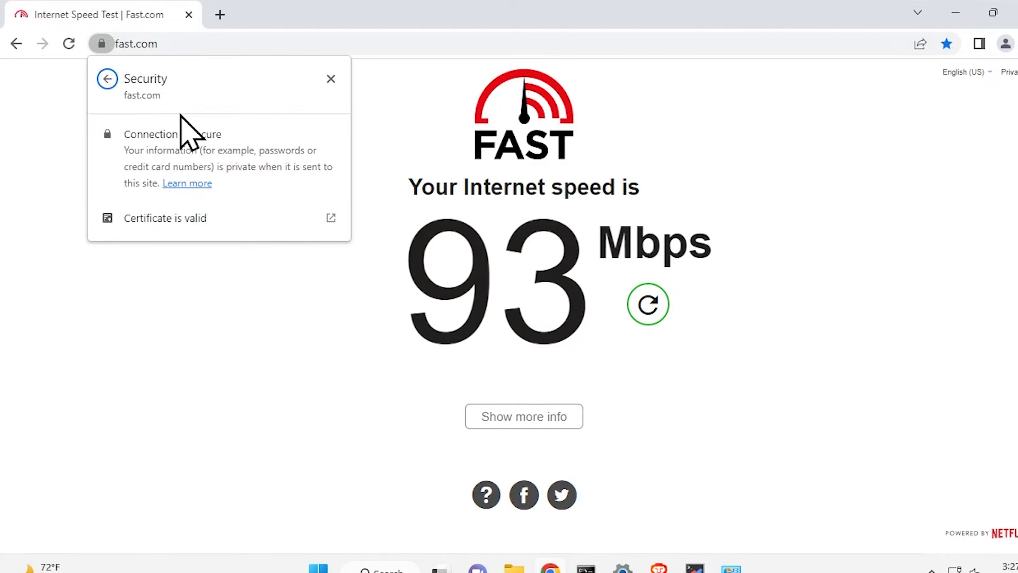
click(170, 223)
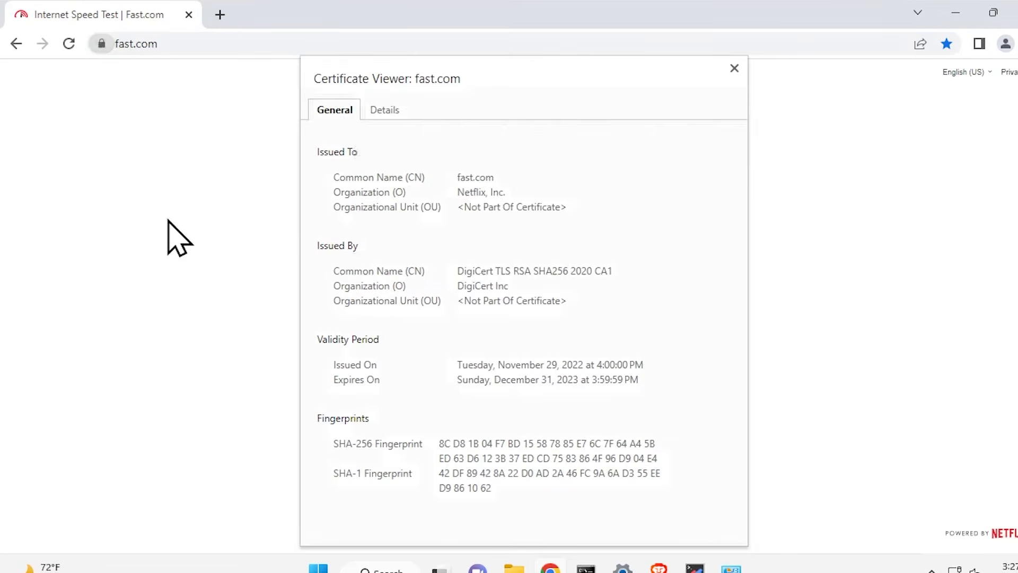
double_click(492, 178)
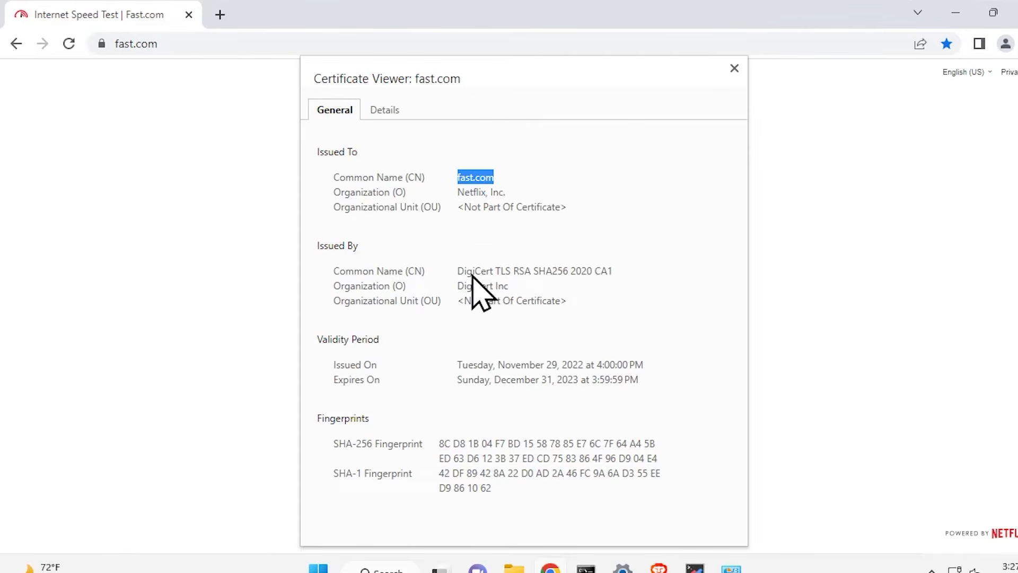
click(459, 273)
drag(459, 274, 614, 275)
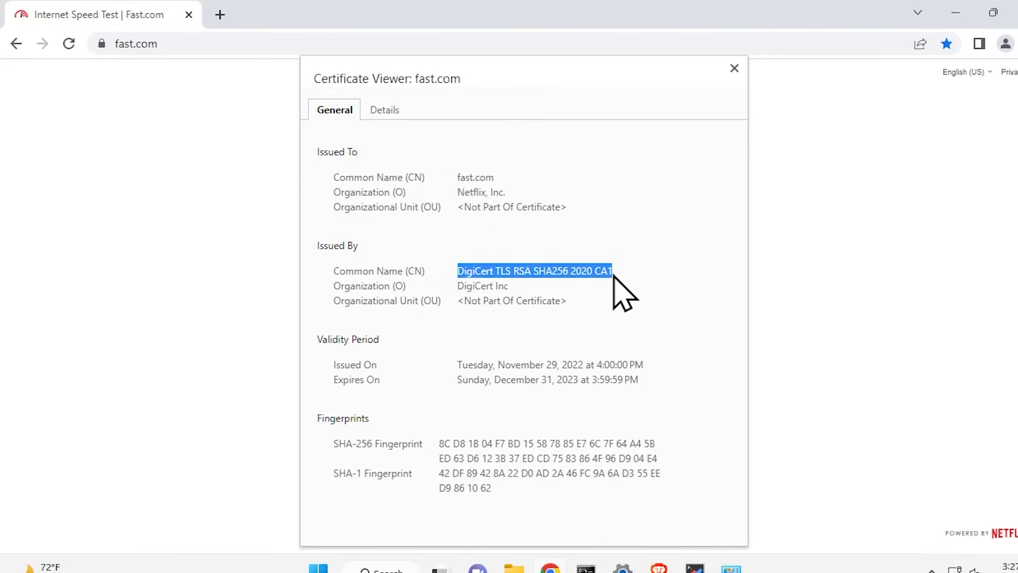
Step: Inspect the certificate hierarchy of fast.com from the root CA through the intermediate CA to the site certificate
click(383, 111)
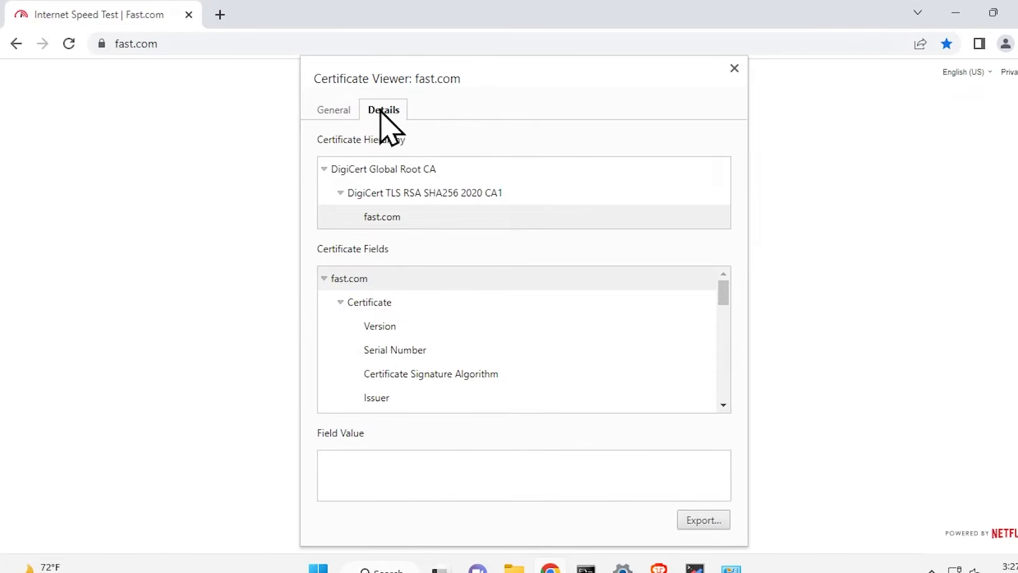
click(406, 171)
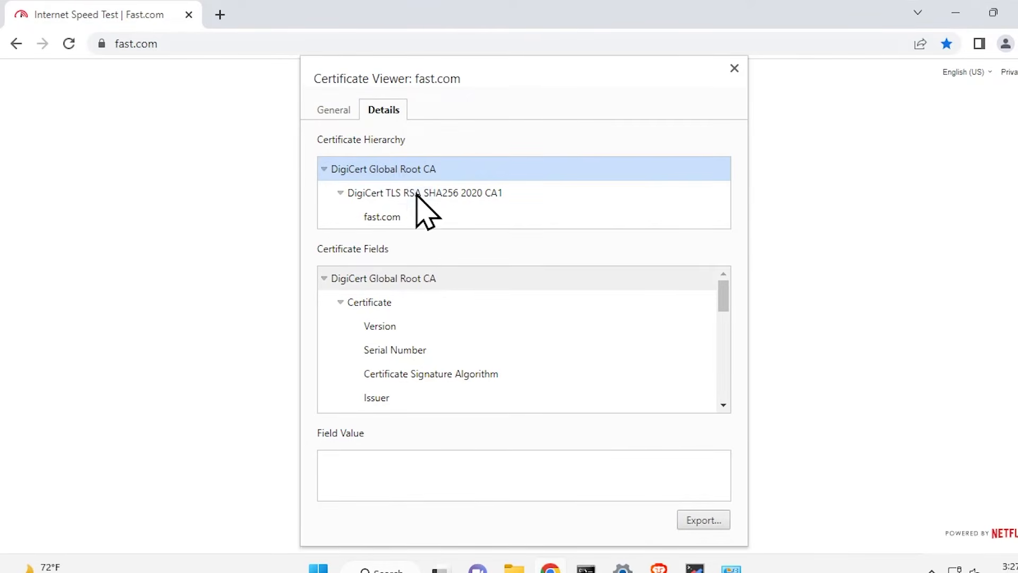
click(416, 199)
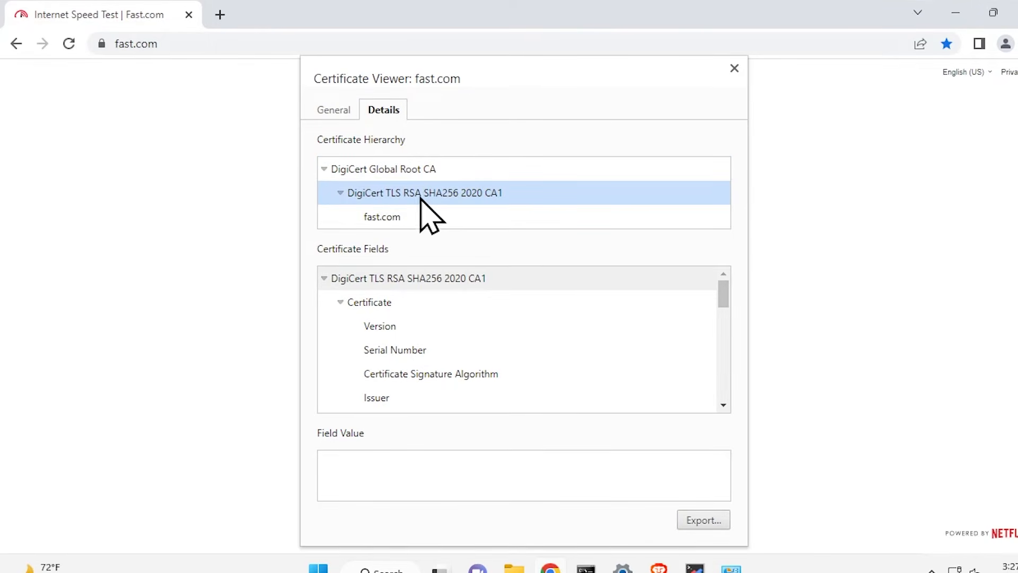
click(395, 217)
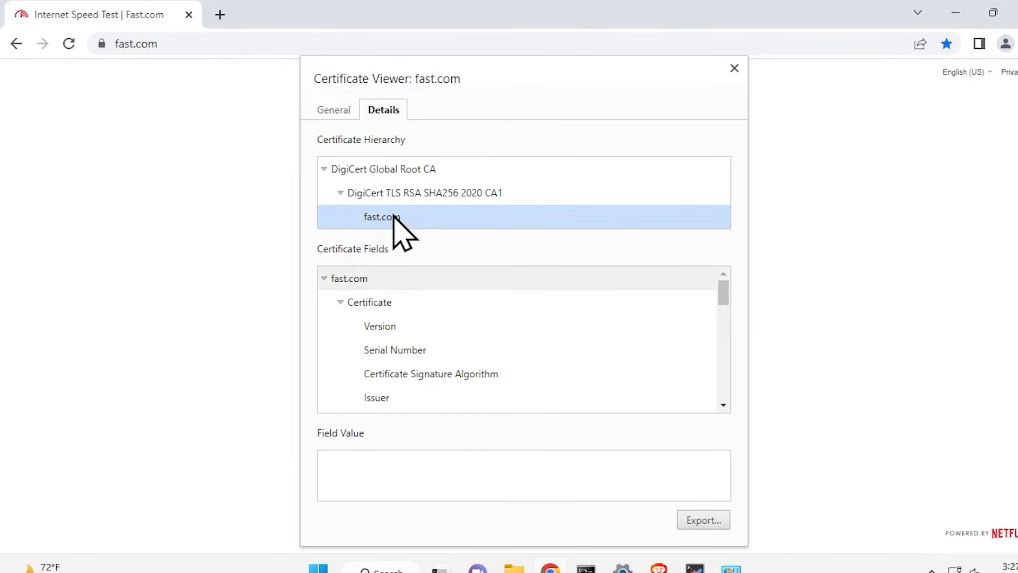
Step: Switch back to the PA-440 firewall interface and commit all pending configuration changes
click(336, 111)
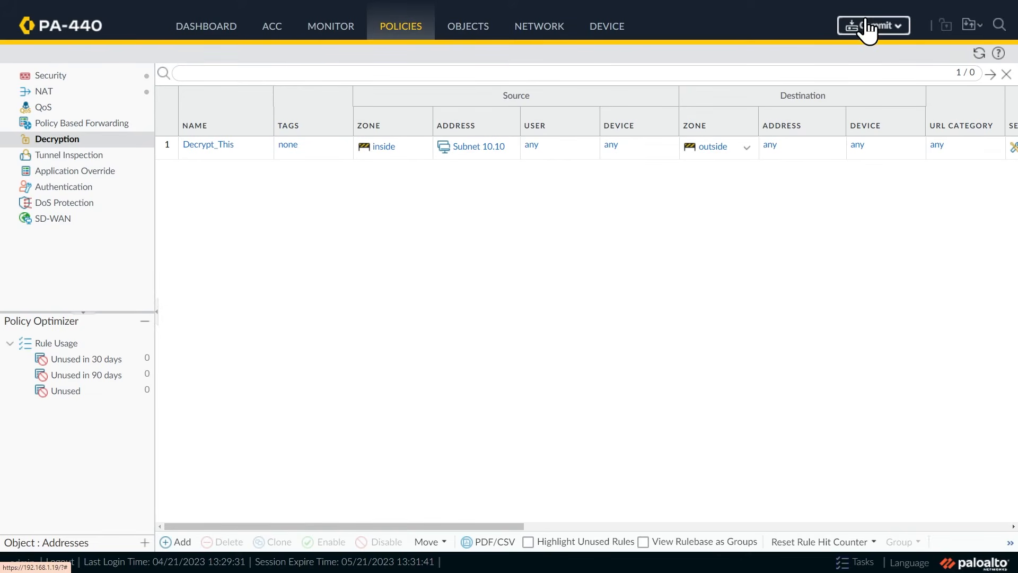
click(868, 26)
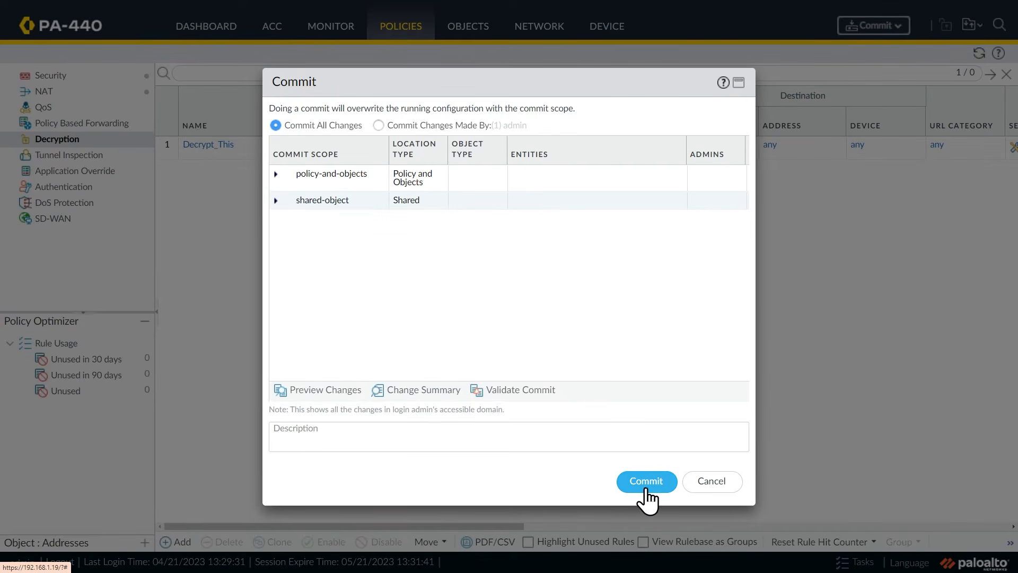
click(646, 482)
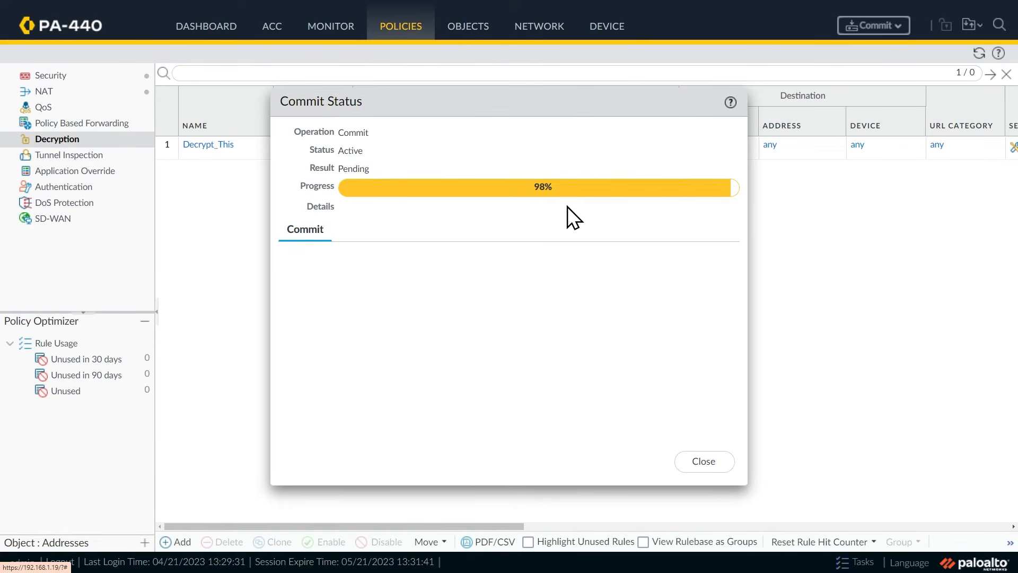
click(695, 465)
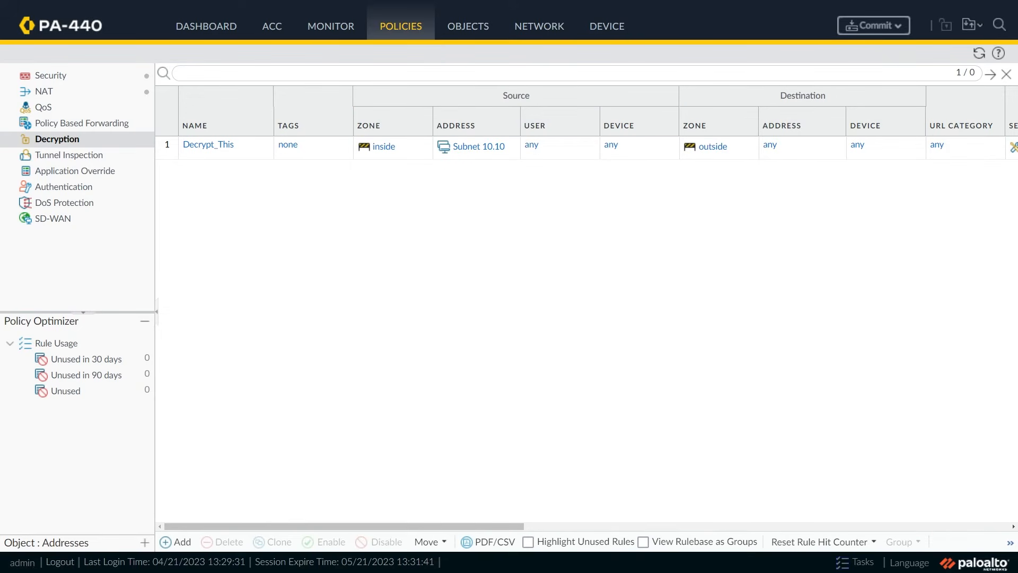
Step: Return to the Windows 11 client, clear Chrome's browsing data for all time, and close the browser
drag(0, 164, 692, 85)
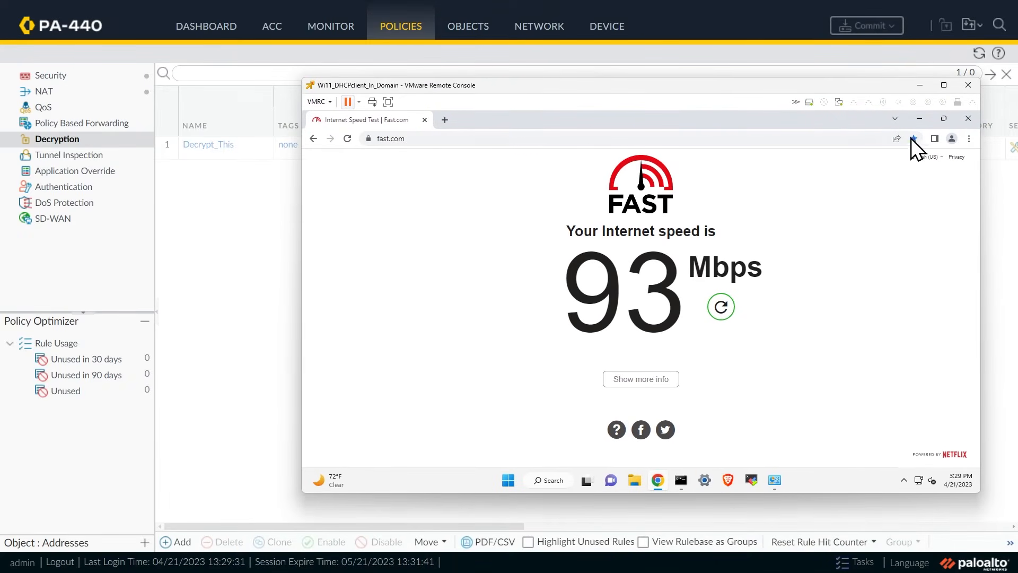
click(968, 119)
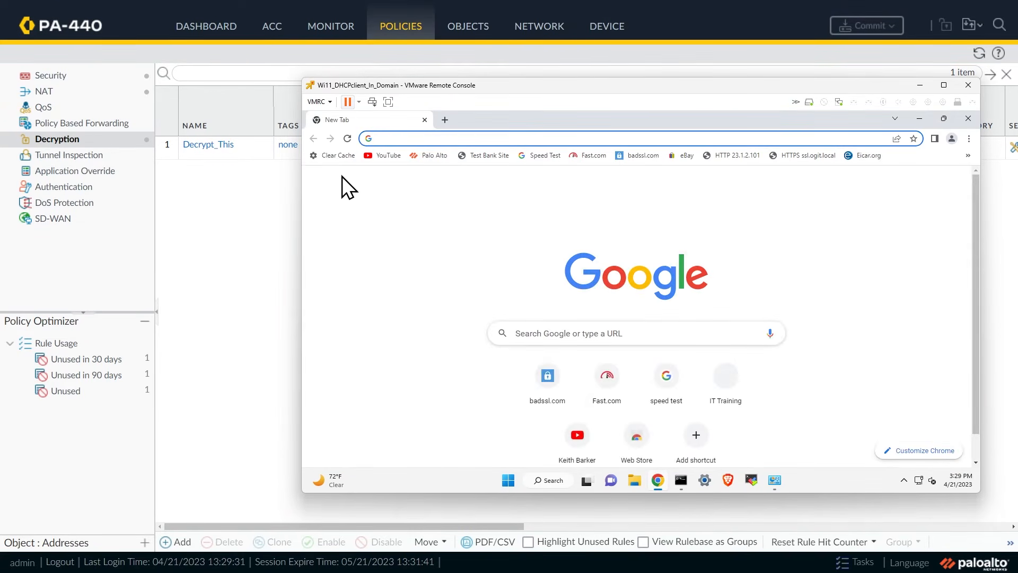
click(331, 155)
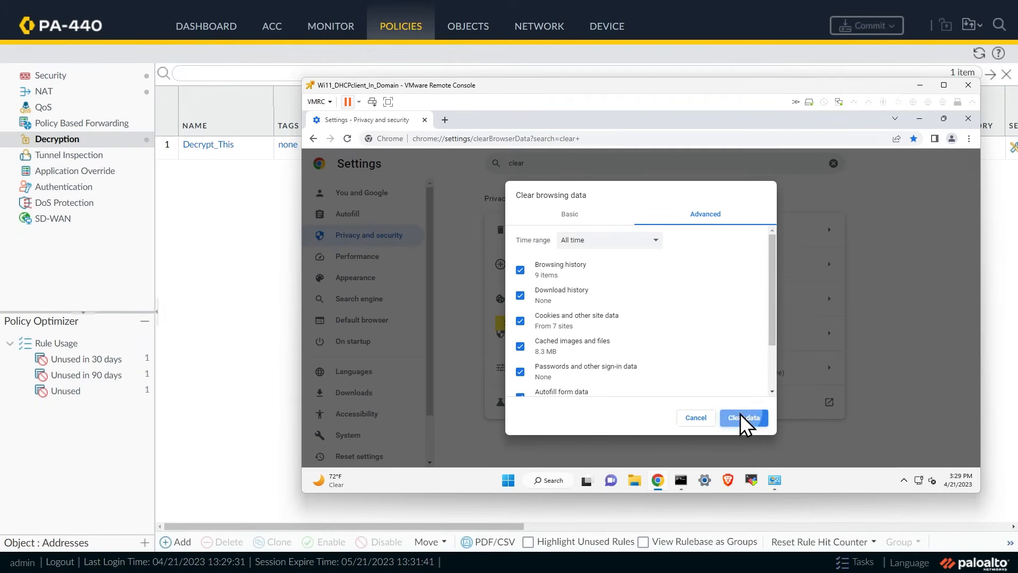
click(741, 417)
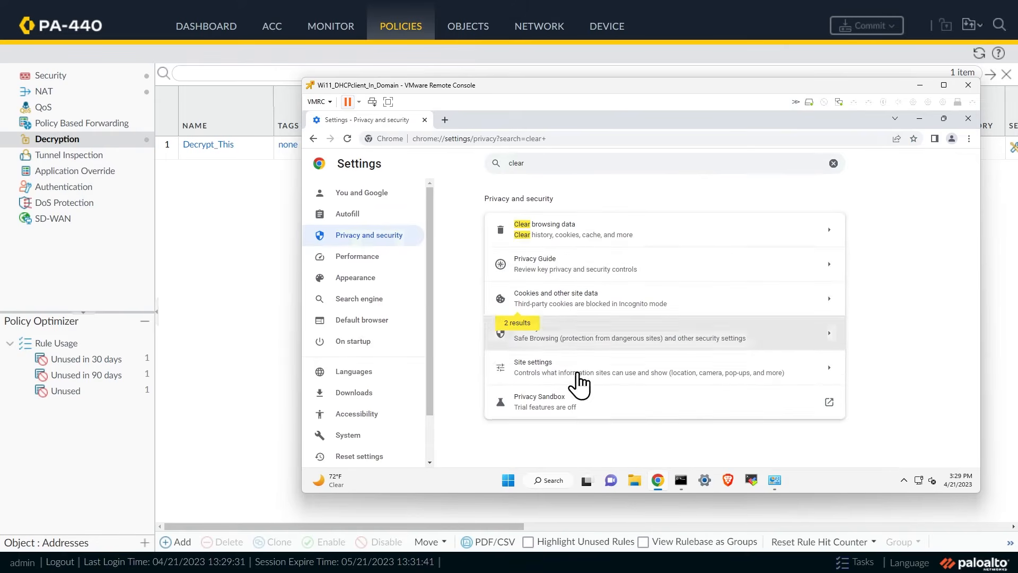
click(968, 119)
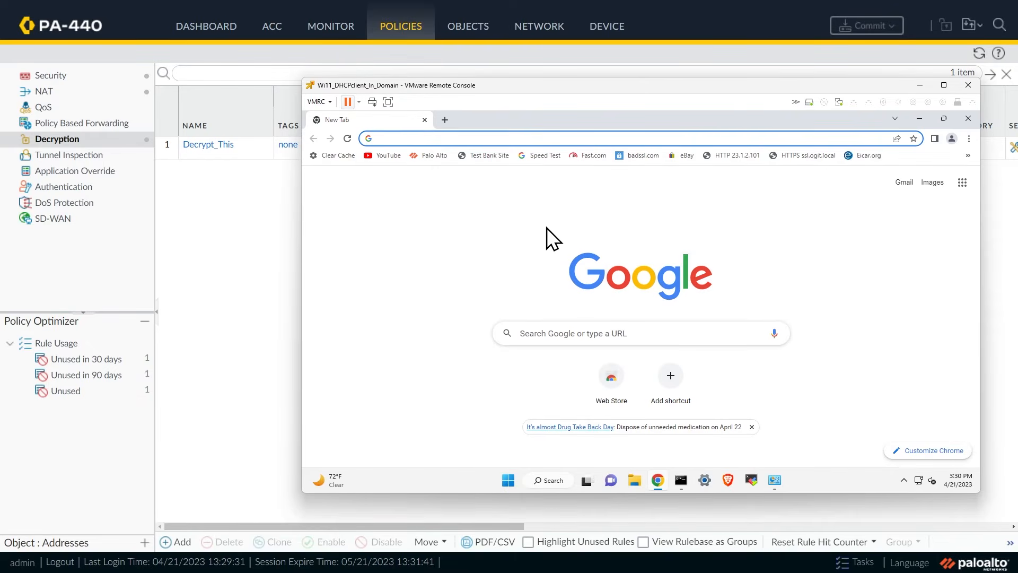
Step: Reopen fast.com in Chrome and examine the issued-by common name of its certificate
click(590, 156)
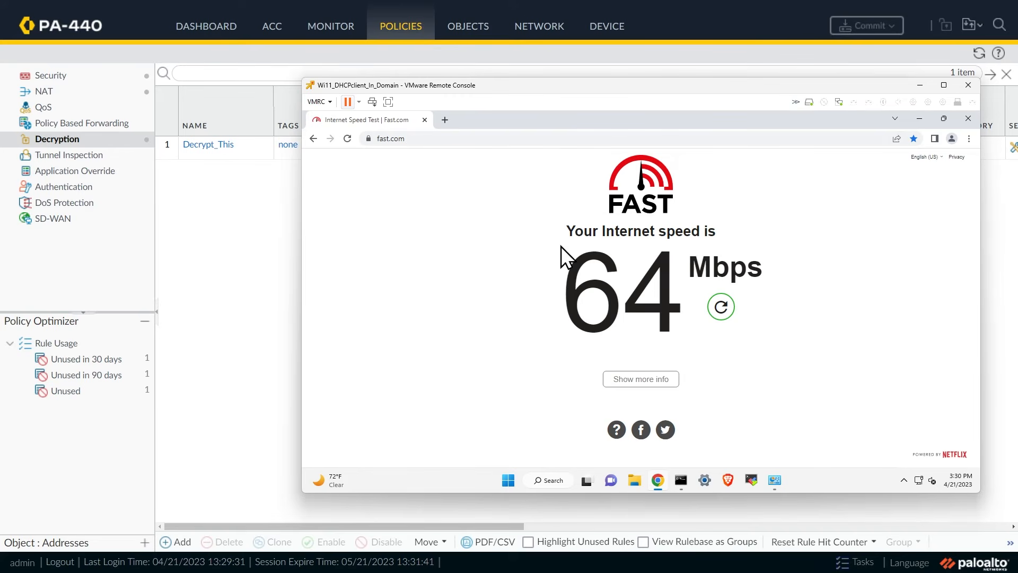
click(368, 139)
click(404, 182)
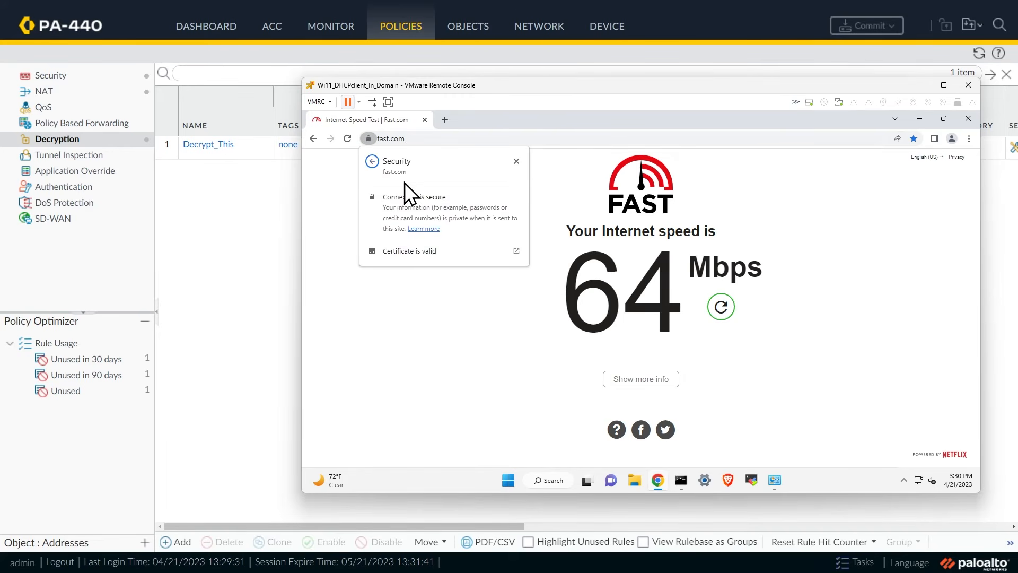
click(406, 251)
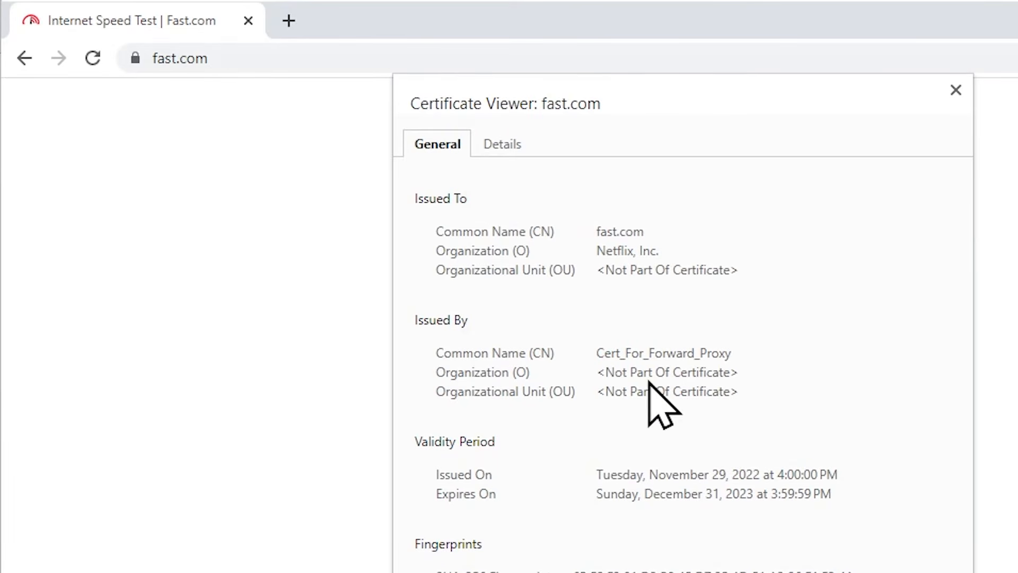
drag(598, 357, 735, 356)
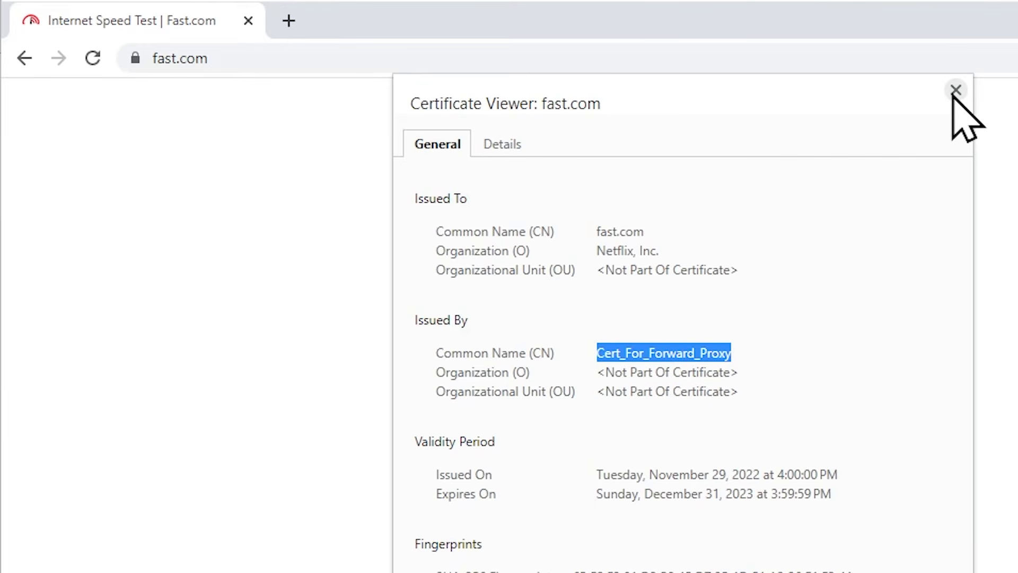
click(955, 91)
Step: Open badssl.com in a new tab and visit its self-signed certificate test site
click(289, 21)
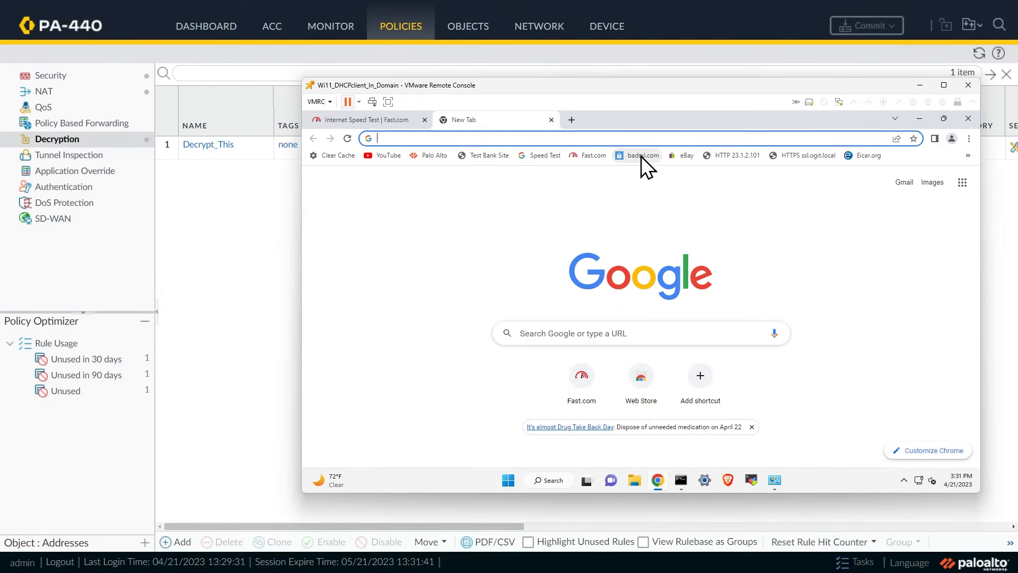
middle_click(641, 156)
click(616, 120)
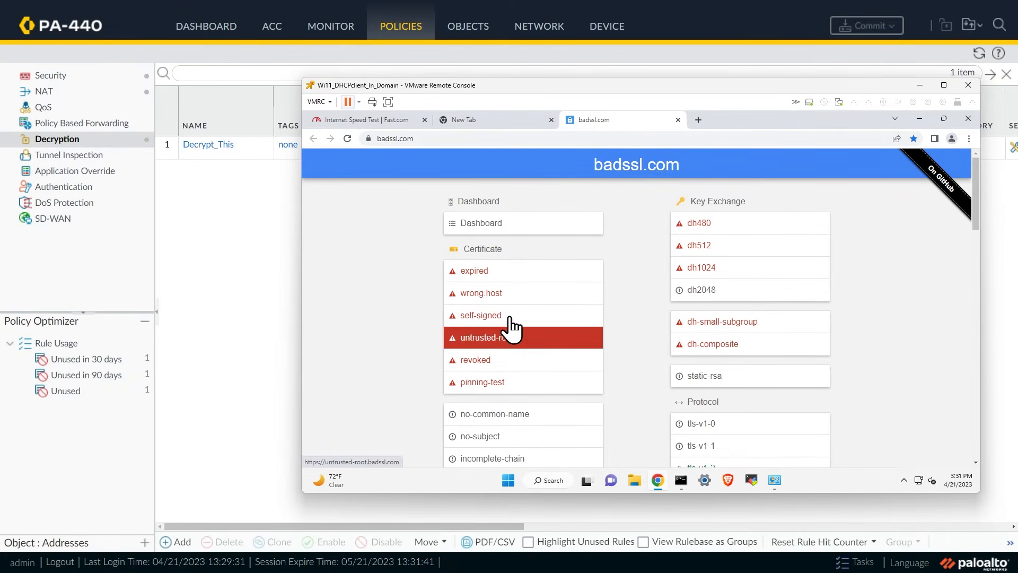
click(492, 316)
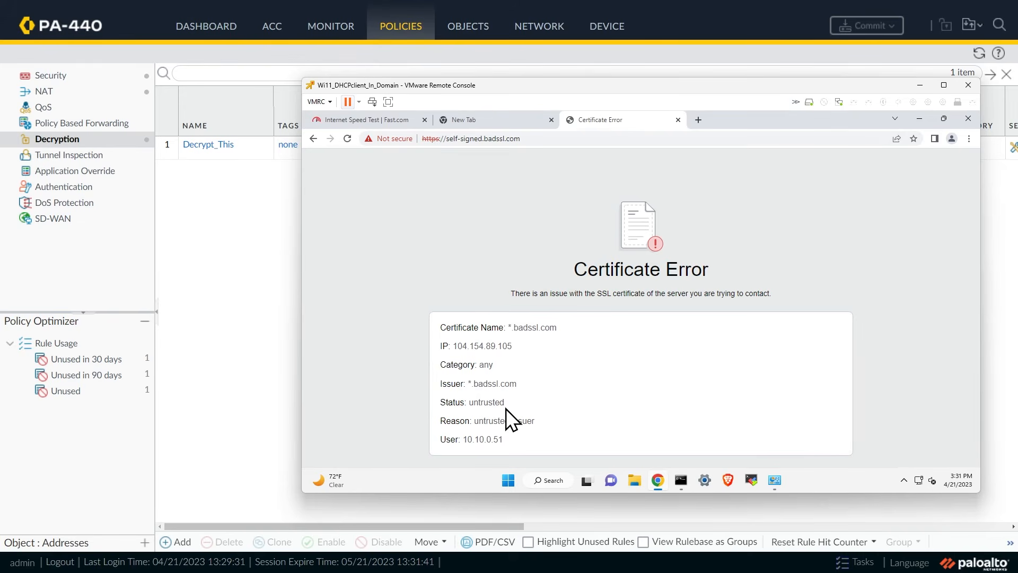
Step: View the certificate of self-signed.badssl.com and examine its issued-by common name
click(426, 138)
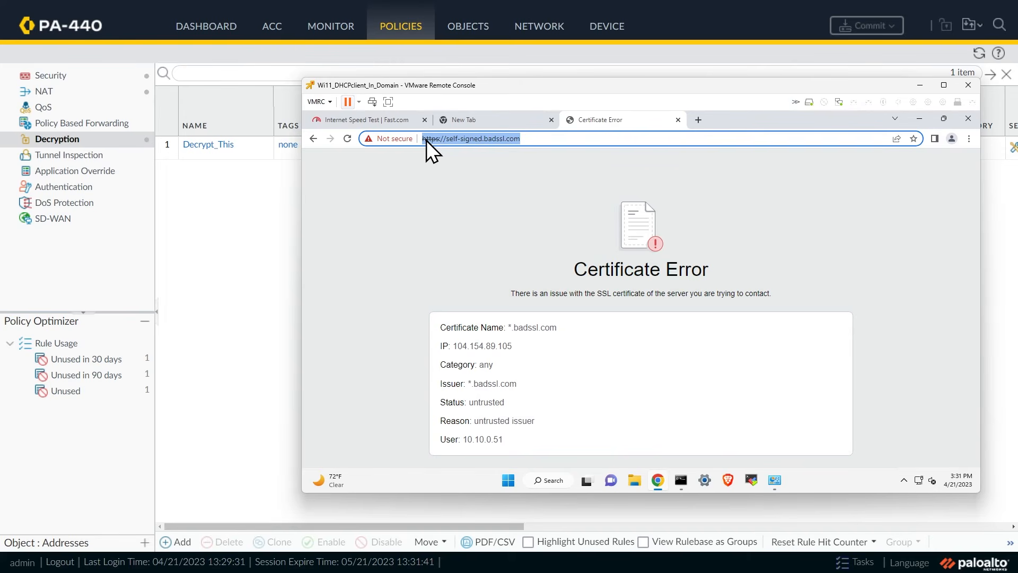
click(406, 140)
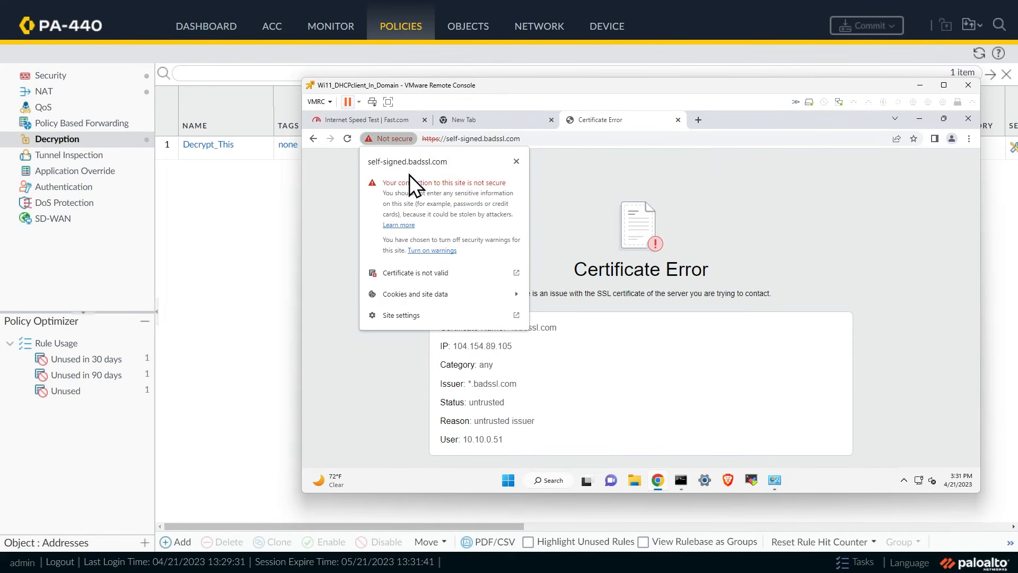
click(411, 274)
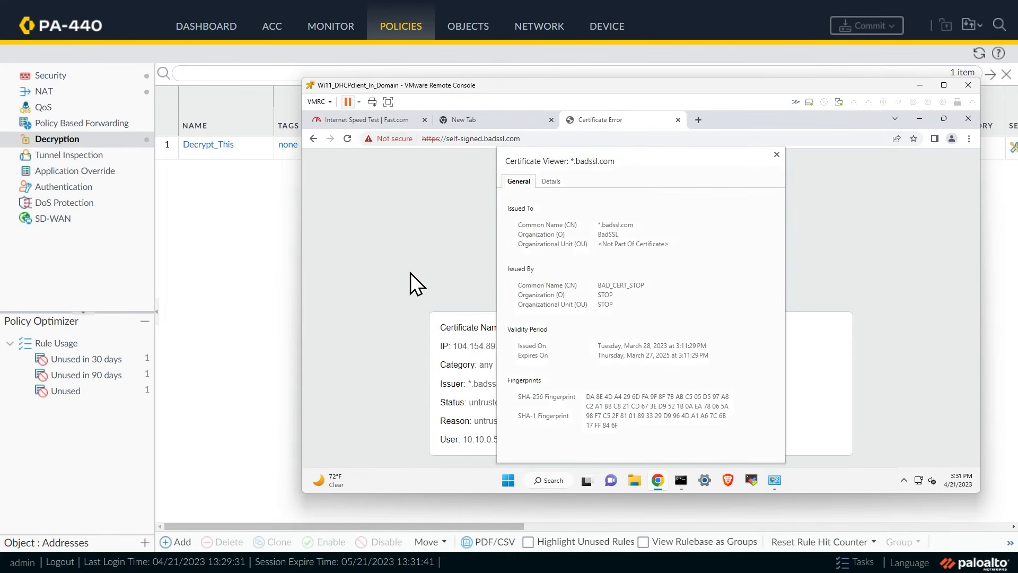
double_click(621, 284)
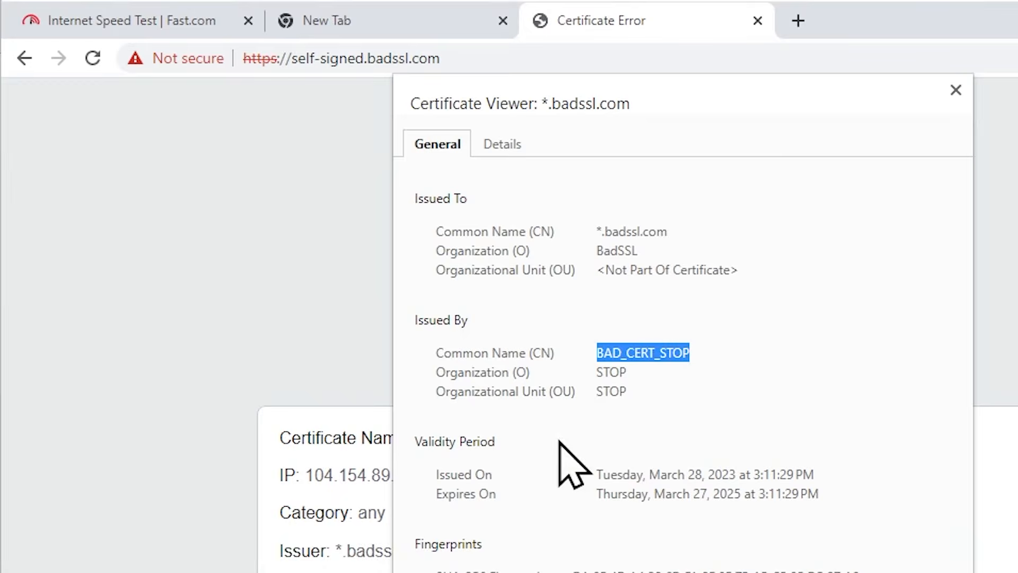
click(955, 90)
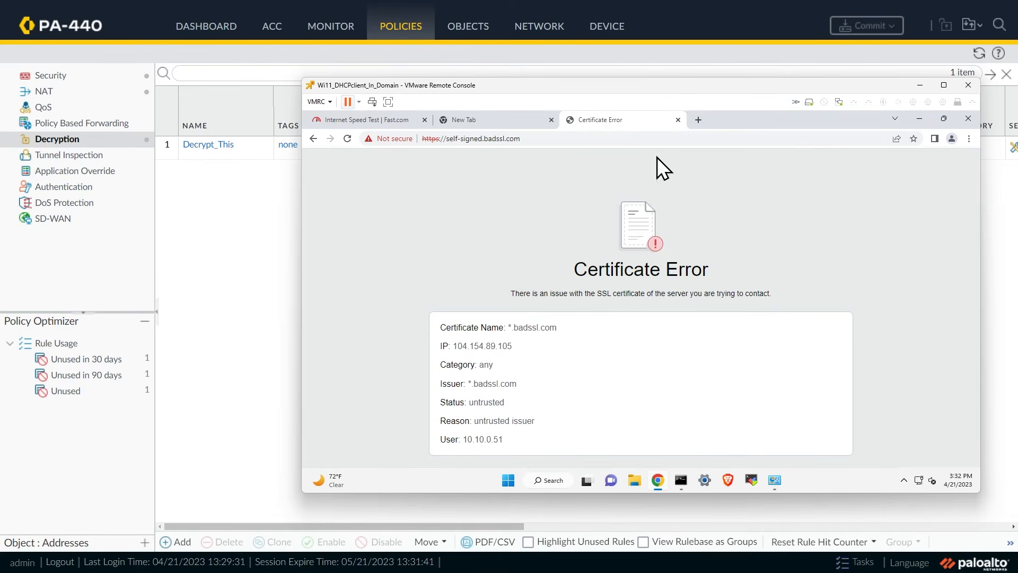
Step: Open eBay in a new tab and examine the issued-by common name of its certificate
click(698, 120)
click(684, 155)
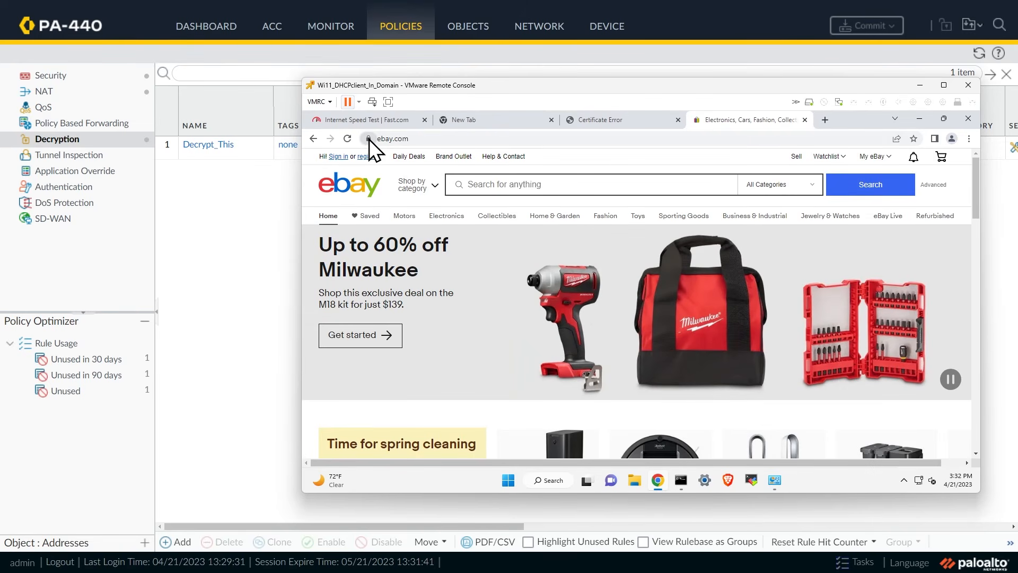
click(369, 138)
click(403, 183)
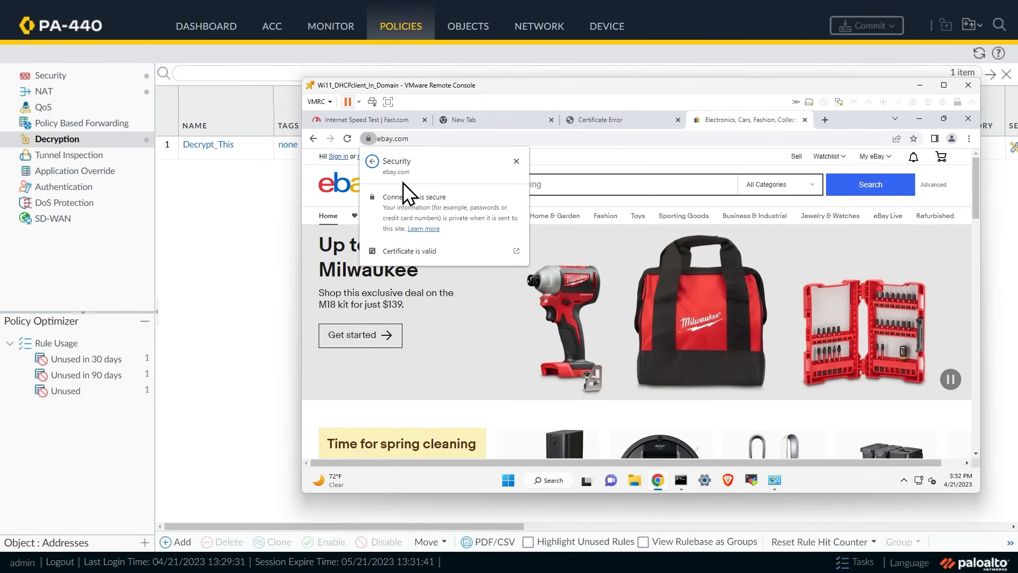
click(406, 250)
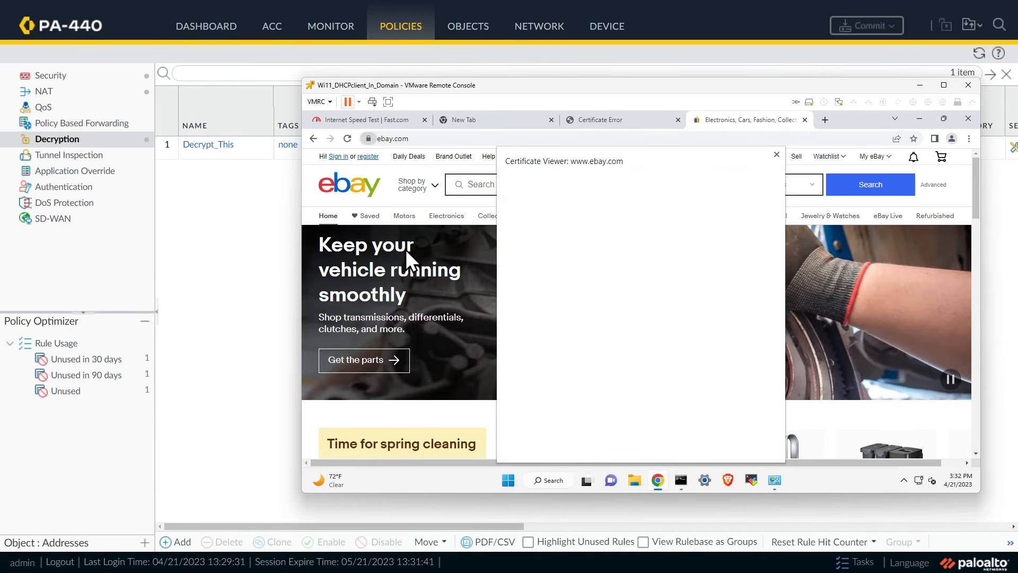
double_click(611, 286)
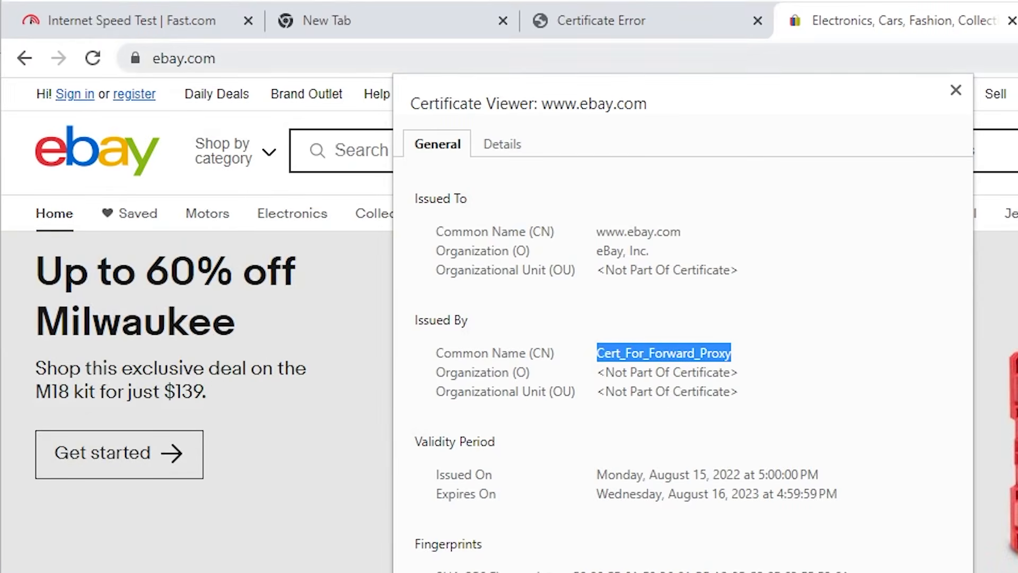
Step: Open the bookmarked YouTube channel in a new tab and examine the issued-by common name of its certificate
key(ctrl+t)
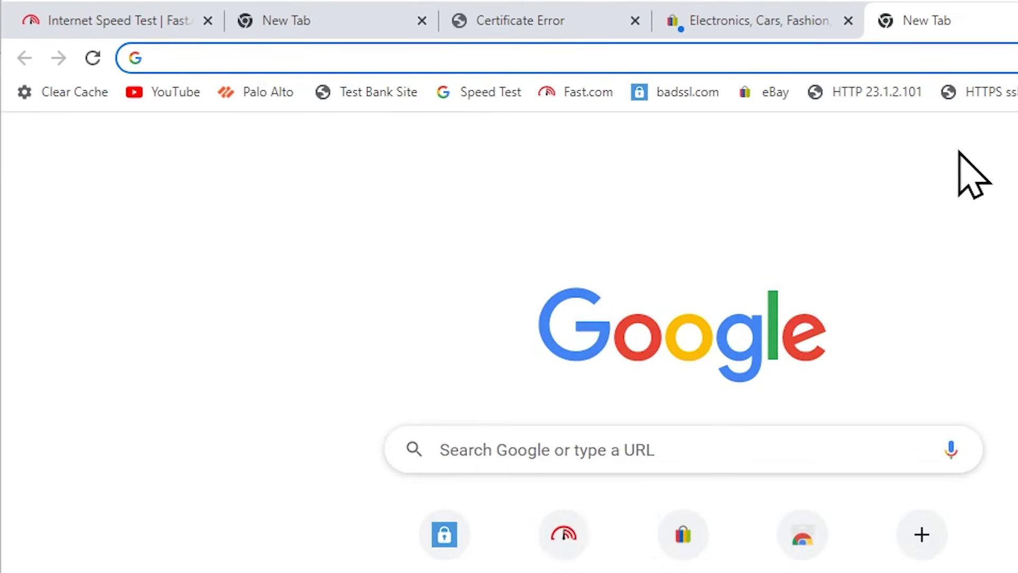
click(164, 92)
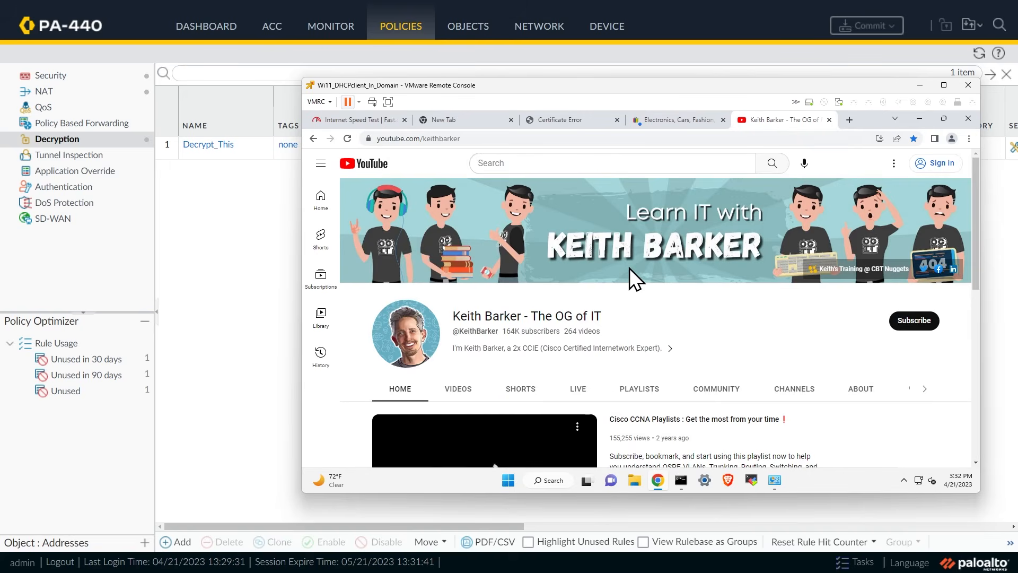
click(368, 138)
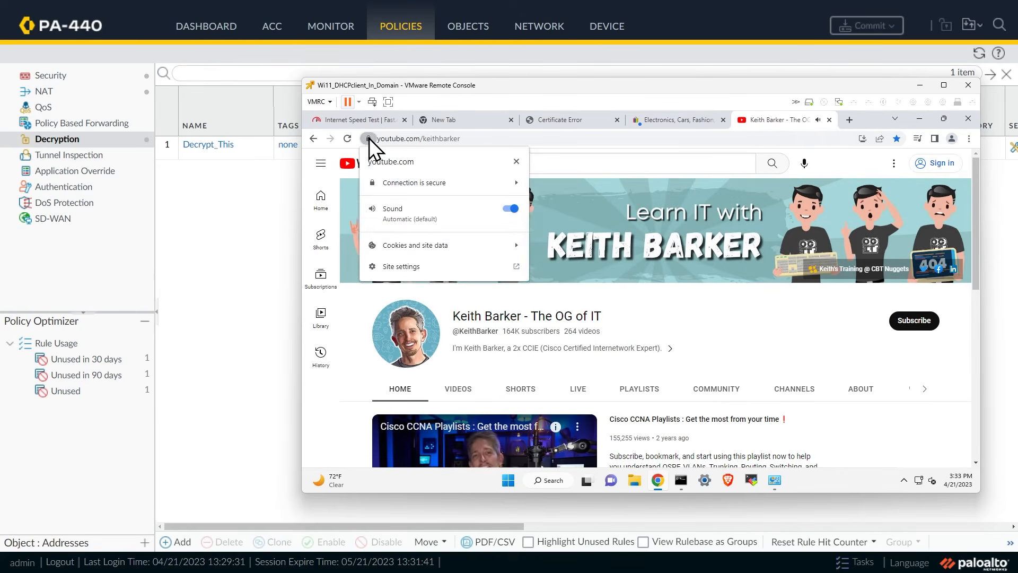
click(407, 182)
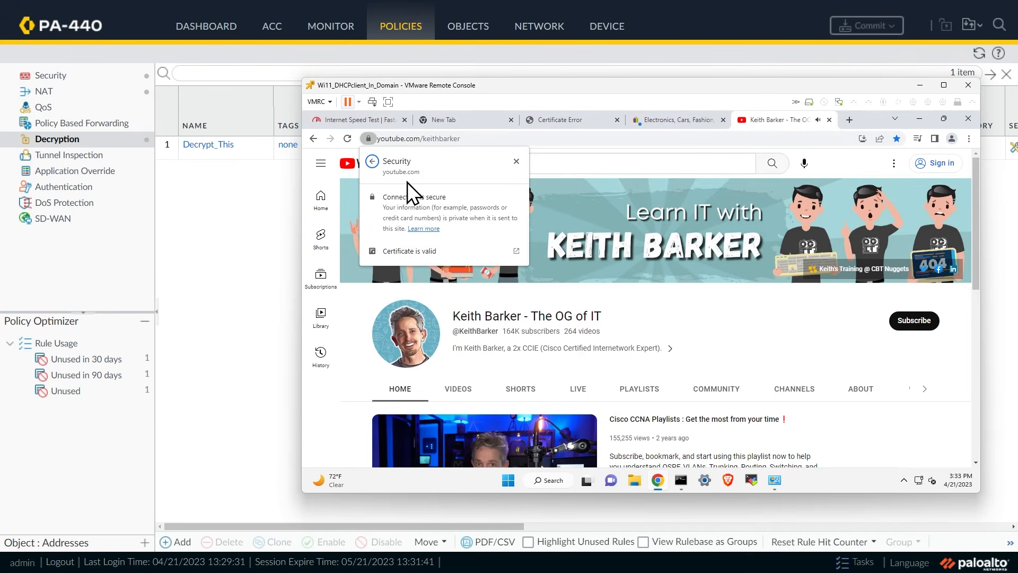
click(415, 252)
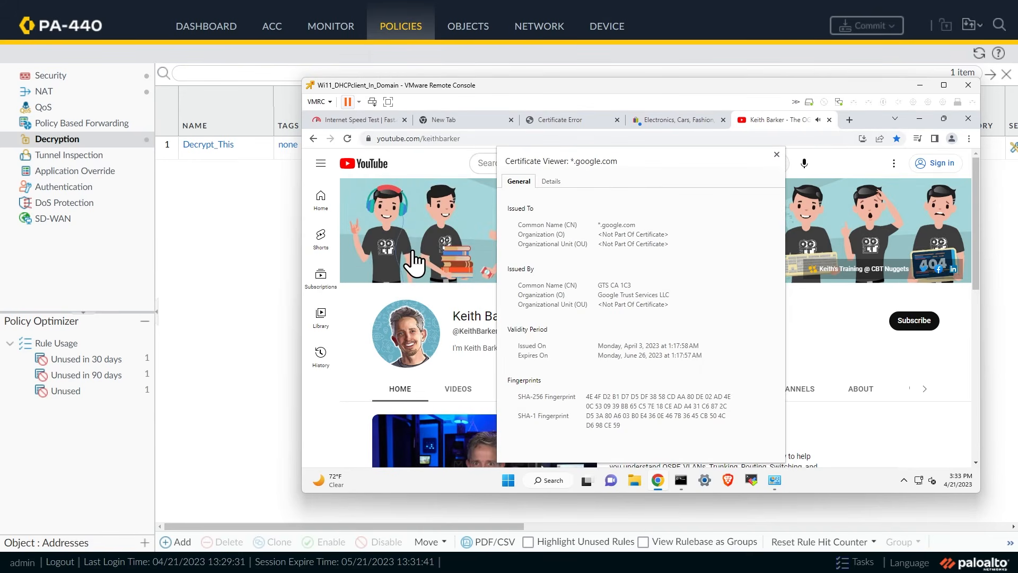
drag(599, 285, 638, 286)
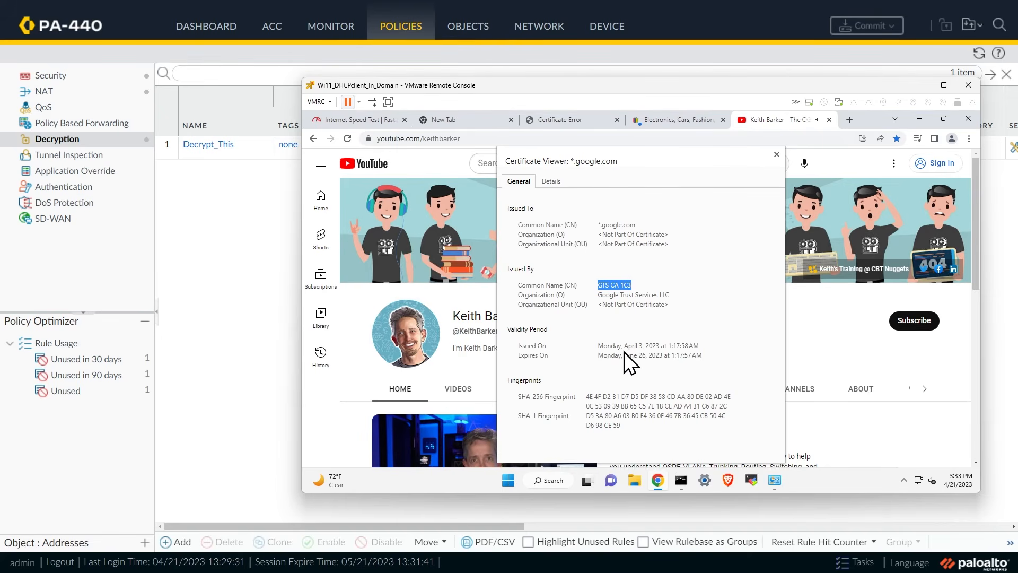
Step: Switch back to the firewall interface and open its monitoring section
click(332, 31)
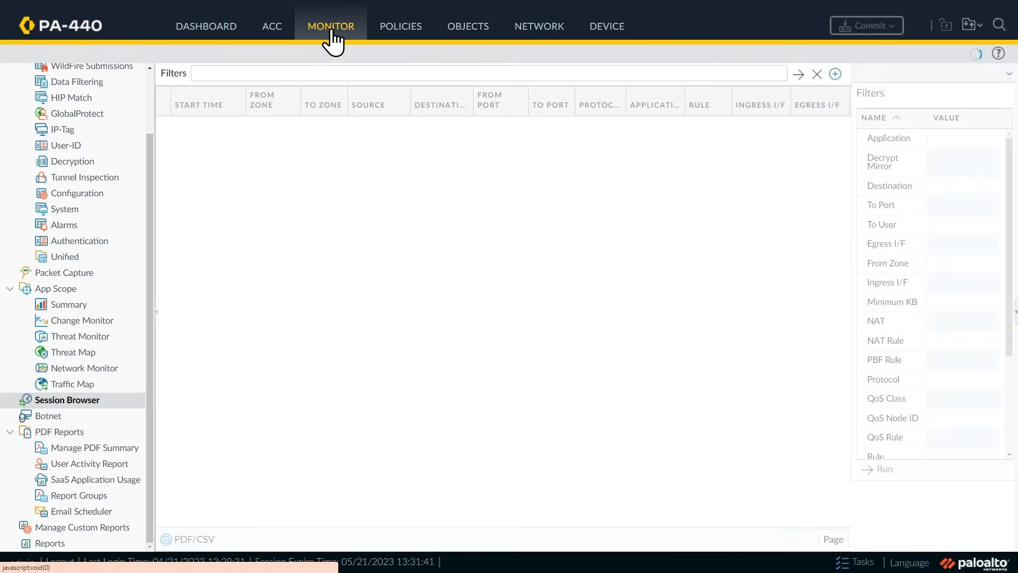